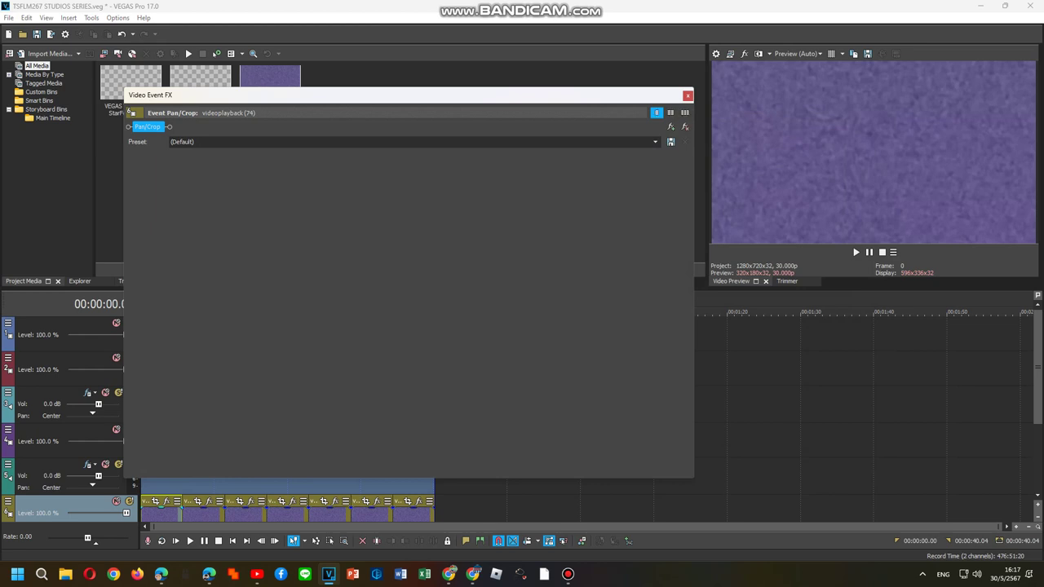
# Step: Set the first clip's Color Corrector (Secondary) to the Audioup V2 preset and its NewBlue Video Tuneup to Stereoup V7
pyautogui.click(546, 127)
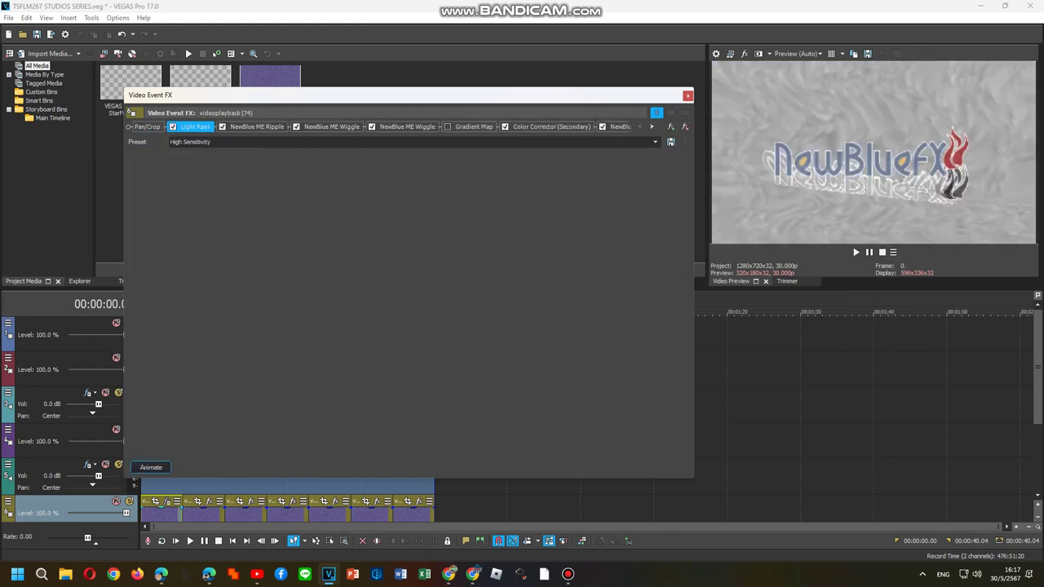
pyautogui.click(655, 142)
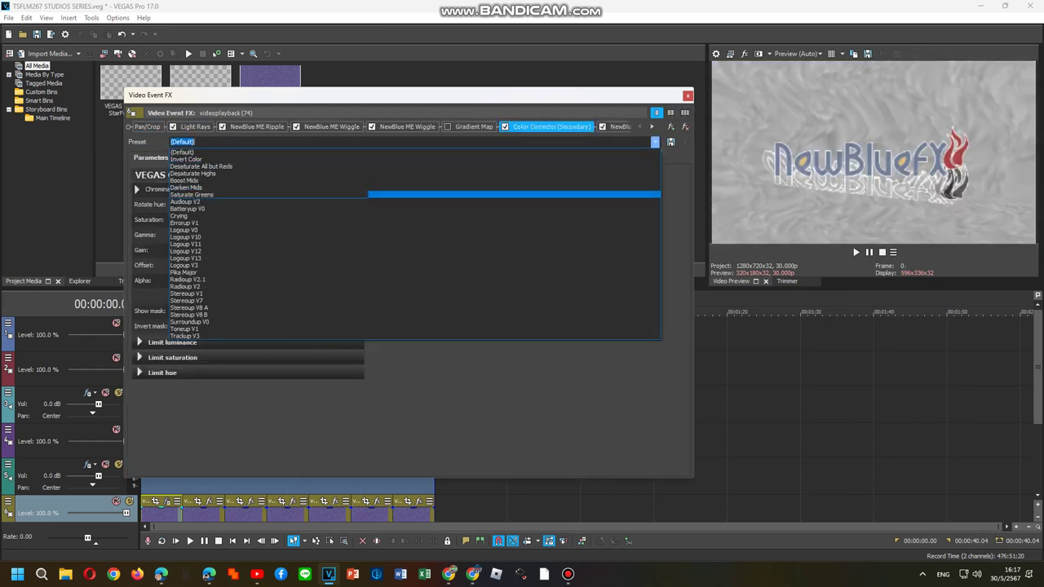
pyautogui.click(186, 202)
pyautogui.click(620, 127)
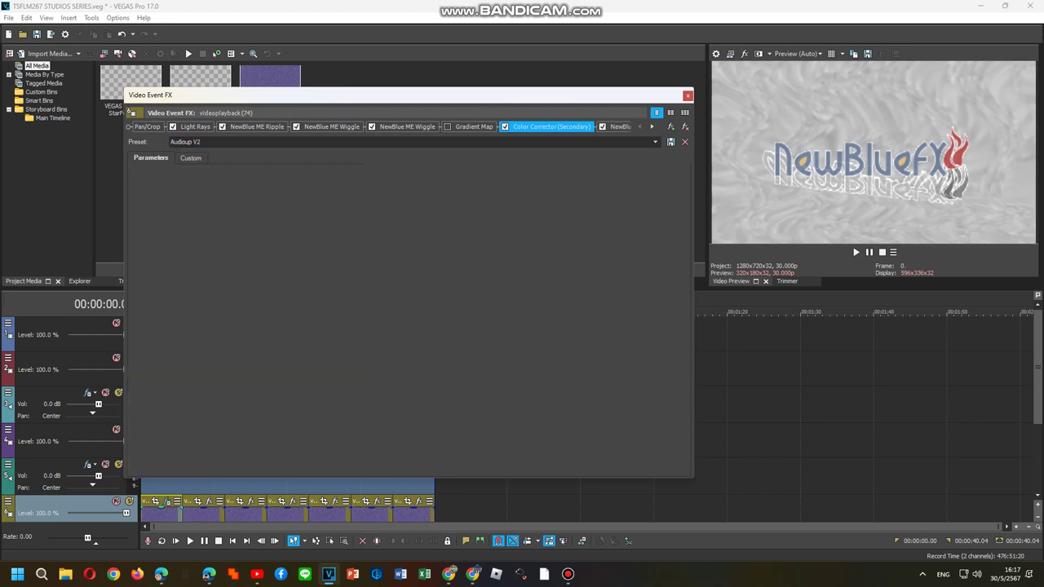
pyautogui.click(655, 142)
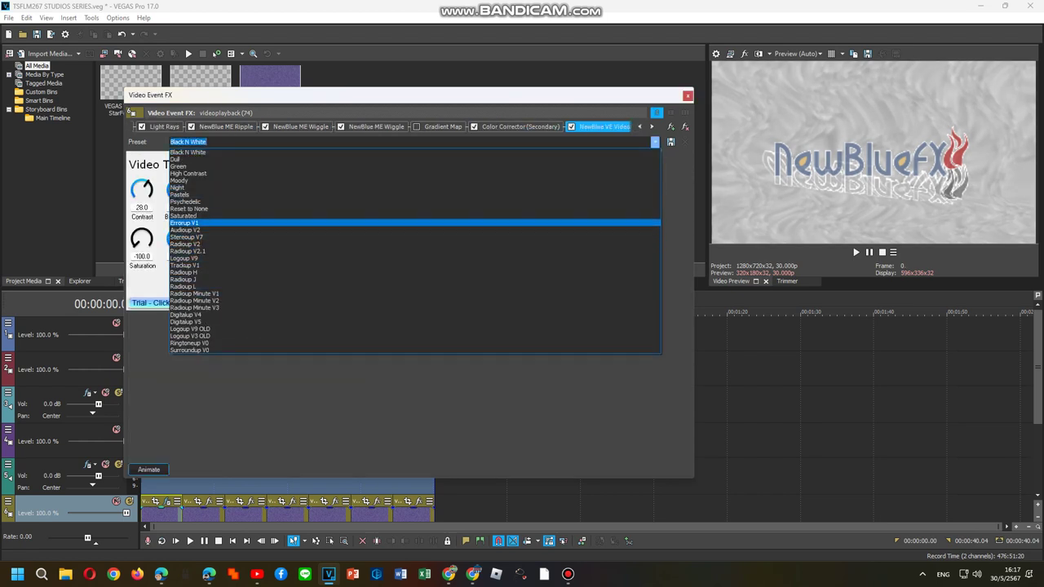
pyautogui.click(187, 236)
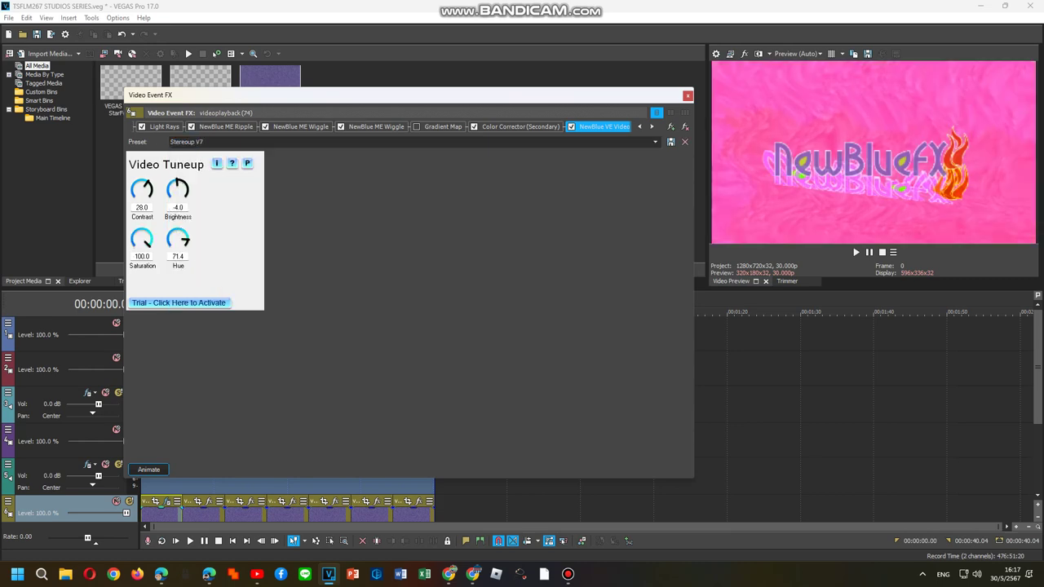
# Step: Place the playhead at 00:00:02.29 in the first clip and save its effect chain as the filter package Logoup A
pyautogui.click(166, 485)
pyautogui.moveTo(165, 485); pyautogui.dragTo(163, 485)
pyautogui.click(671, 127)
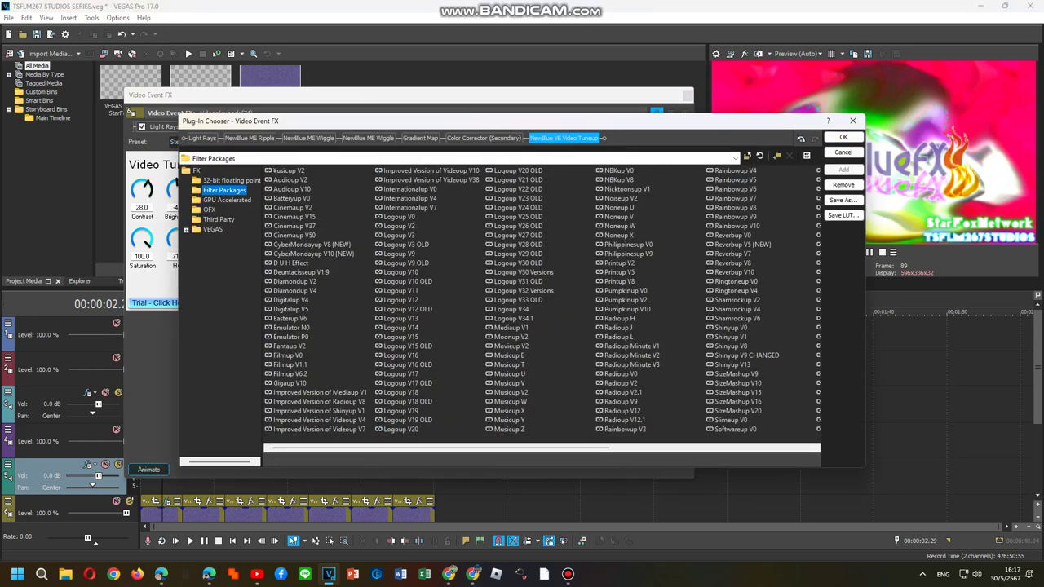
pyautogui.click(843, 200)
pyautogui.write('Logoup A')
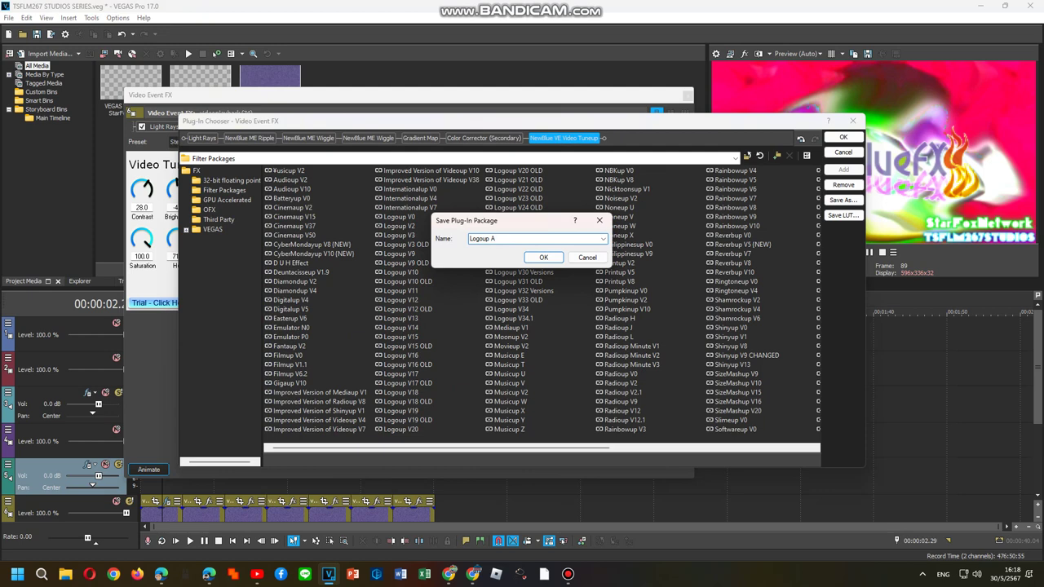
pyautogui.click(543, 257)
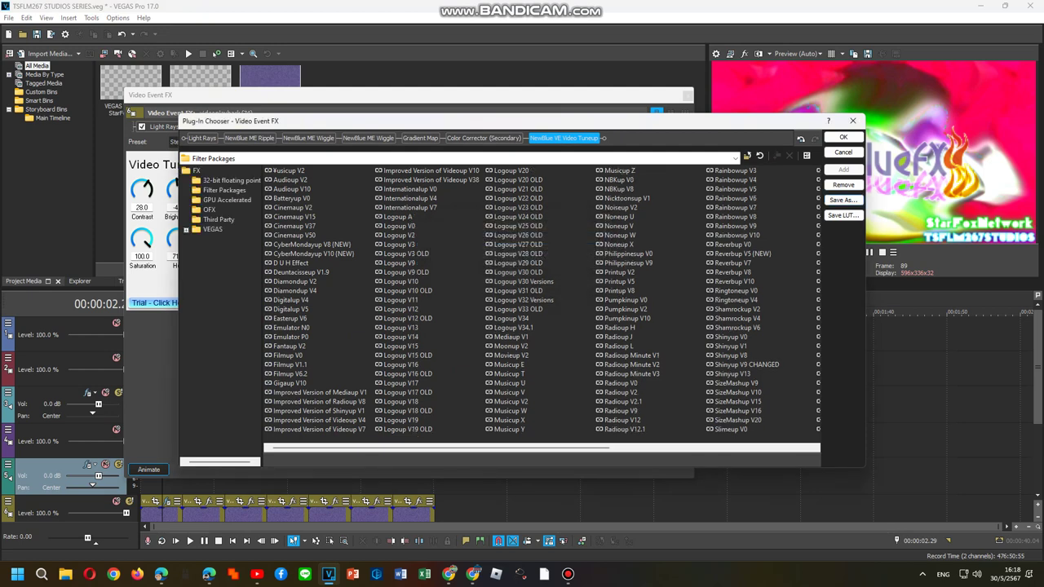
pyautogui.click(844, 137)
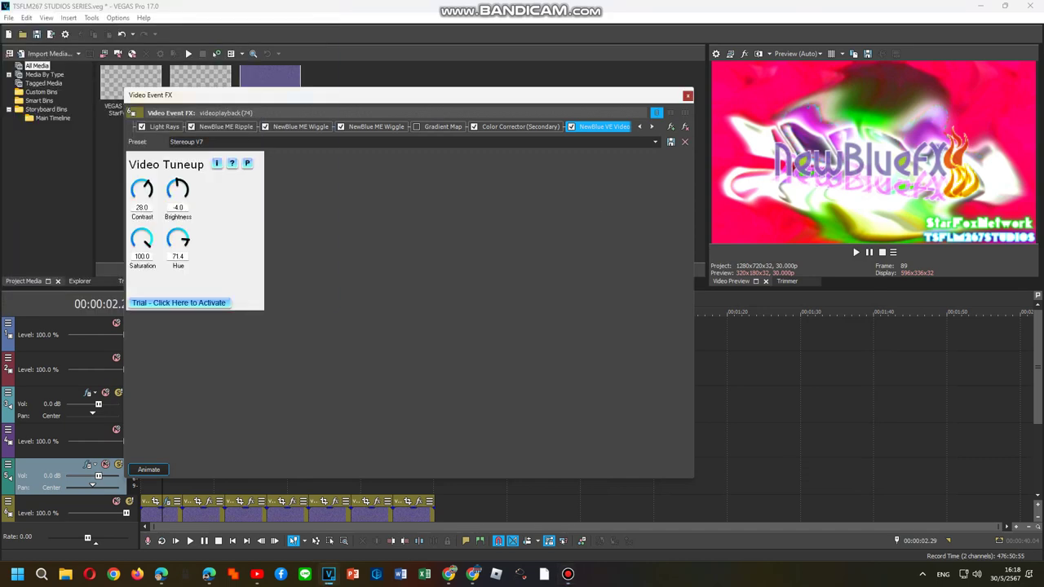
pyautogui.click(688, 96)
# Step: Add the Videoup V6 (CHANGED) filter package to the second clip's video effects
pyautogui.click(204, 509)
pyautogui.rightClick(214, 512)
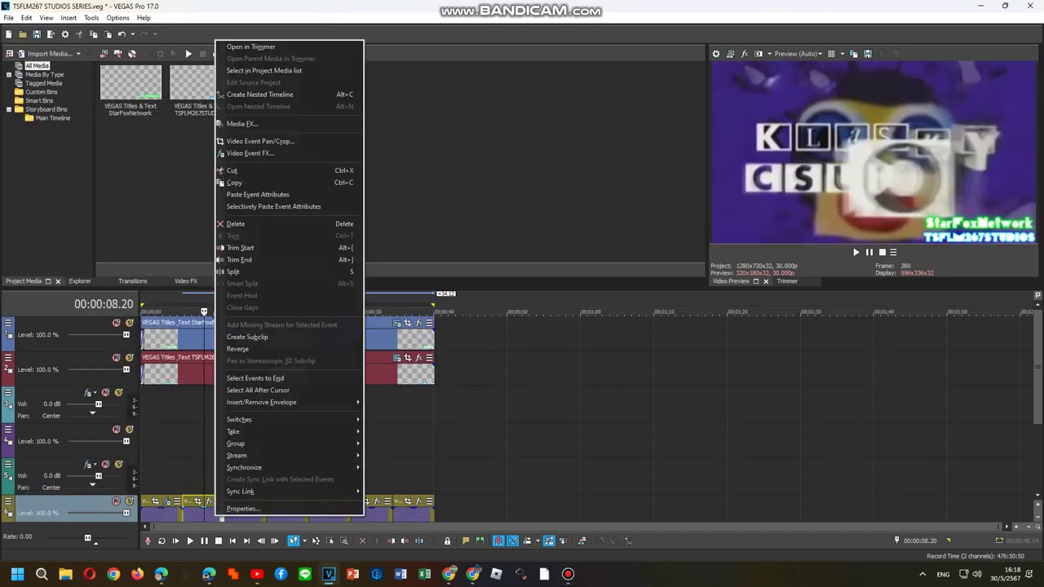
pyautogui.click(249, 153)
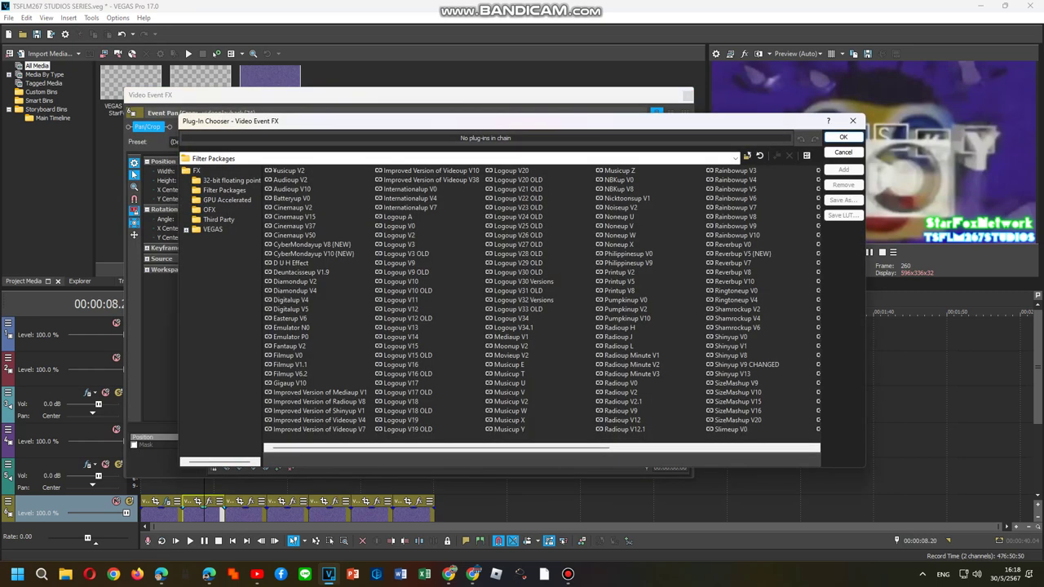
pyautogui.hscroll(3, 542, 299)
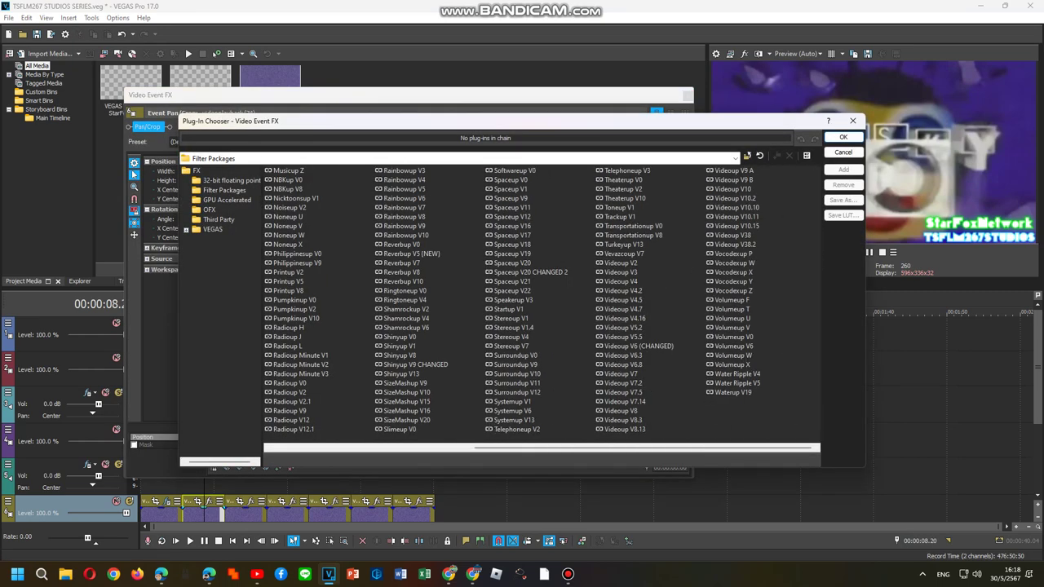
pyautogui.doubleClick(639, 346)
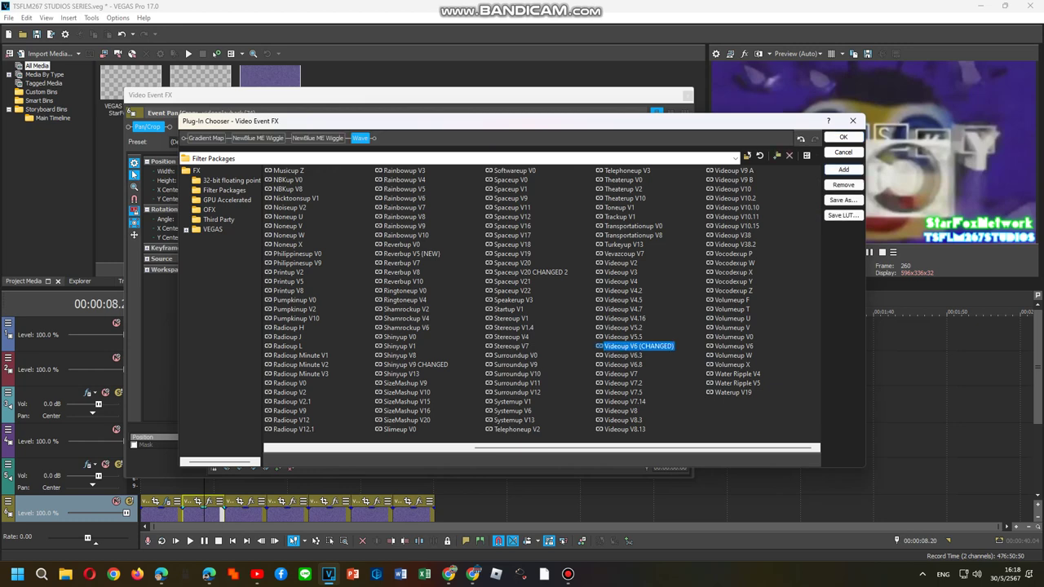
# Step: Append VEGAS Color Corrector (Secondary) and NewBlue VE Video Tuneup to the second clip's effect chain
pyautogui.click(195, 171)
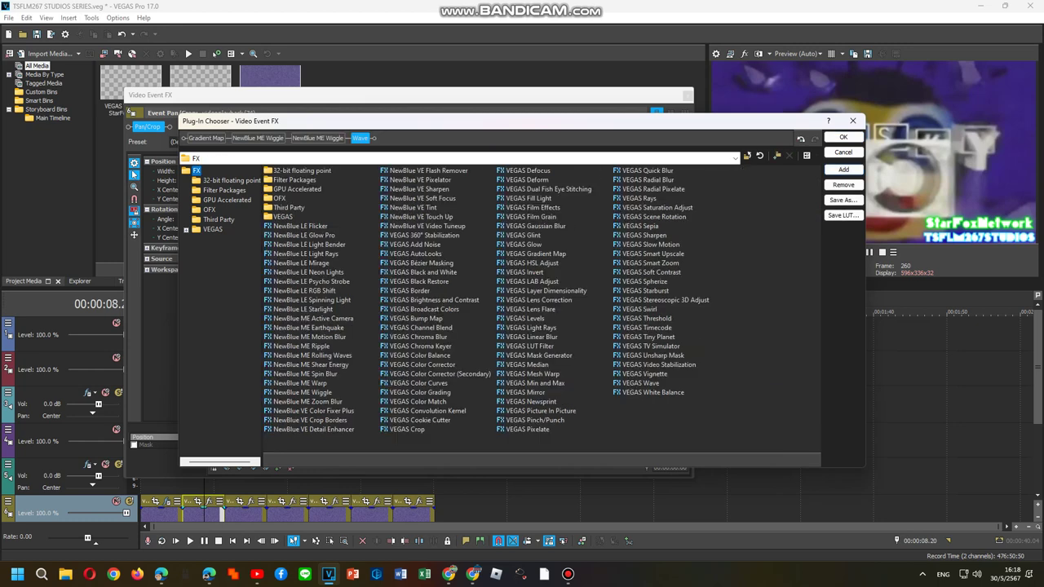
pyautogui.doubleClick(440, 373)
pyautogui.doubleClick(428, 226)
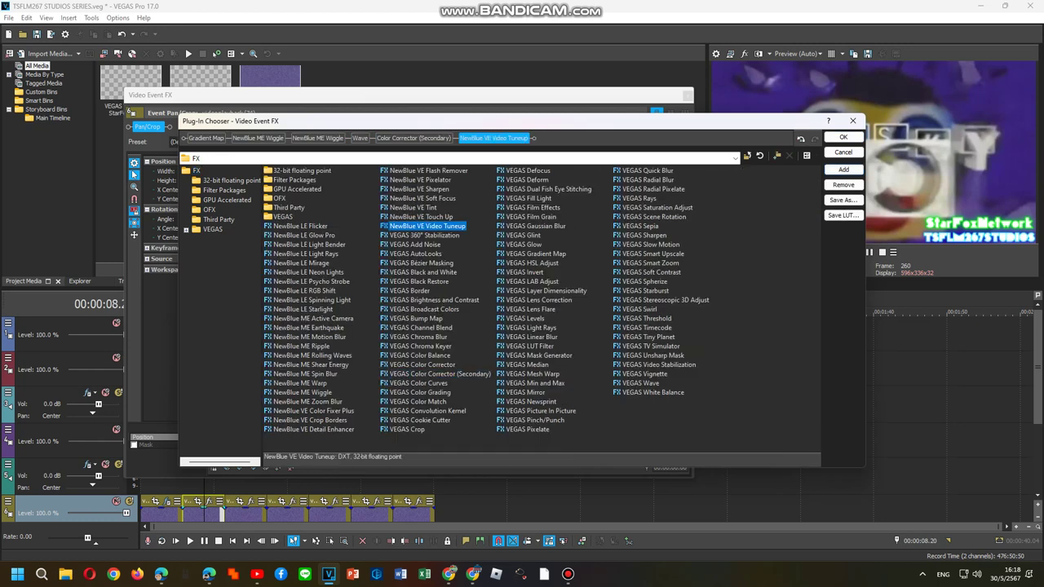
pyautogui.click(844, 137)
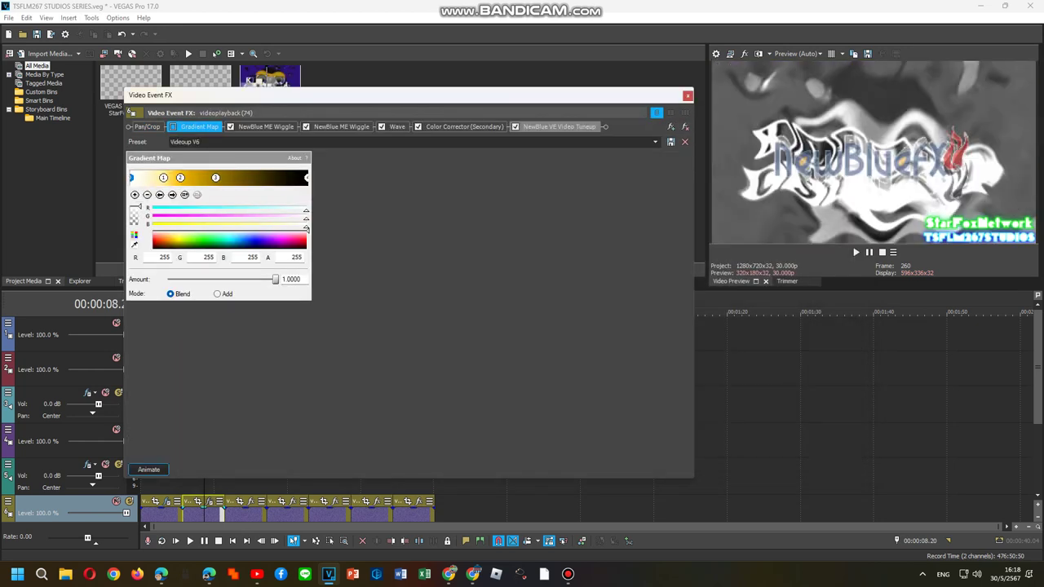
# Step: Set the second clip's Color Corrector (Secondary) to the Trackup V3 preset and its Video Tuneup to Errorup V1
pyautogui.click(460, 127)
pyautogui.click(655, 141)
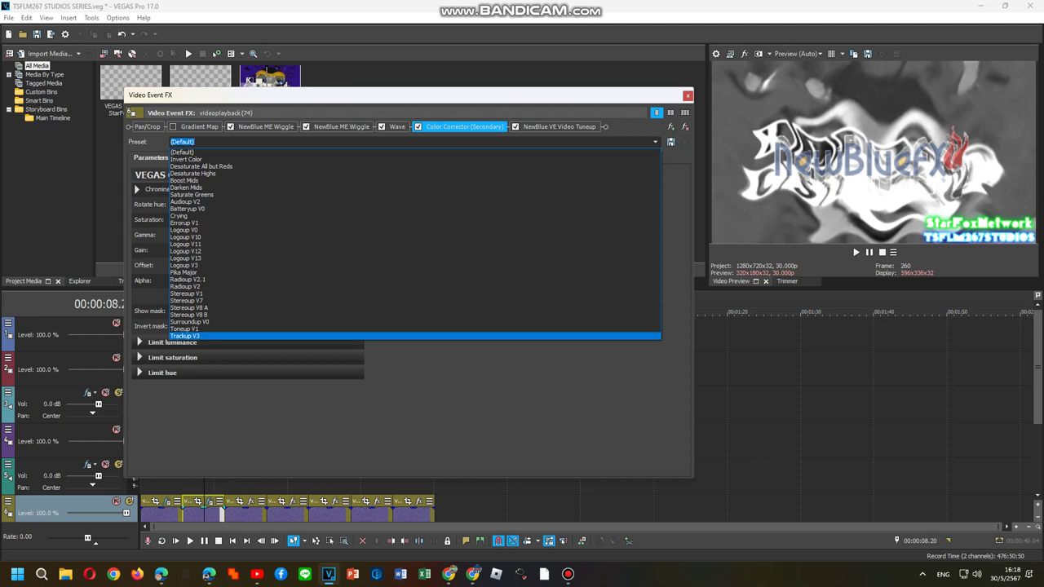
pyautogui.click(212, 336)
pyautogui.click(559, 126)
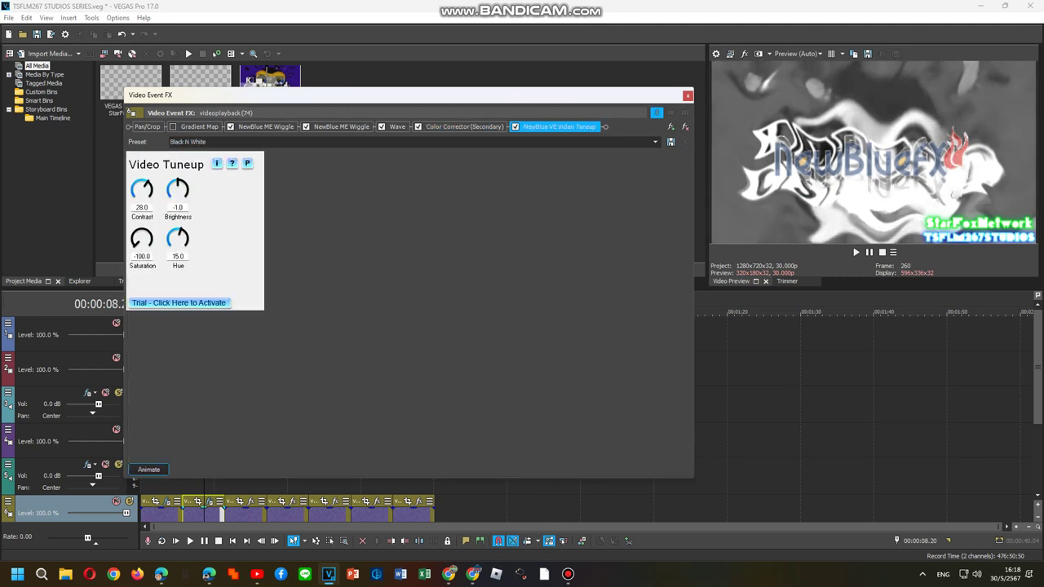
pyautogui.click(655, 142)
pyautogui.press('Down')
pyautogui.press('Down')
pyautogui.press('Down')
pyautogui.press('Down')
pyautogui.press('Return')
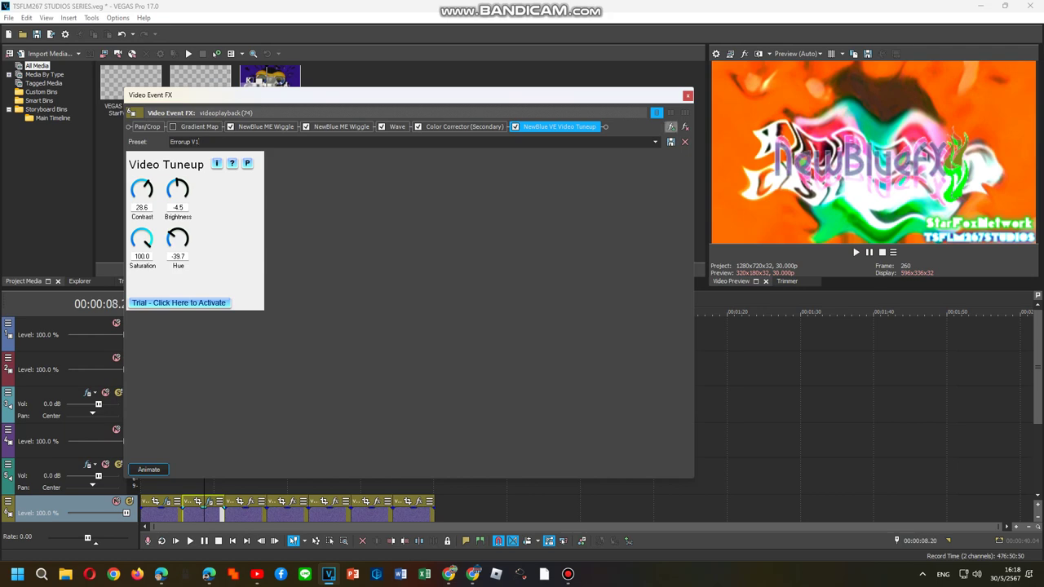
# Step: Save the second clip's effect chain as the filter package Logoup B and close its effects window
pyautogui.click(670, 127)
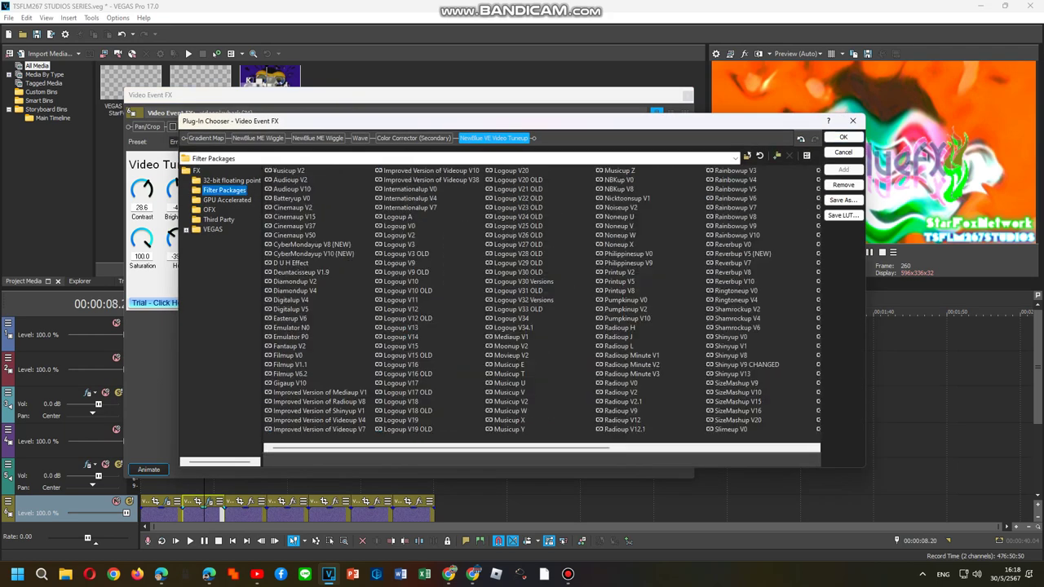
pyautogui.click(844, 199)
pyautogui.write('L')
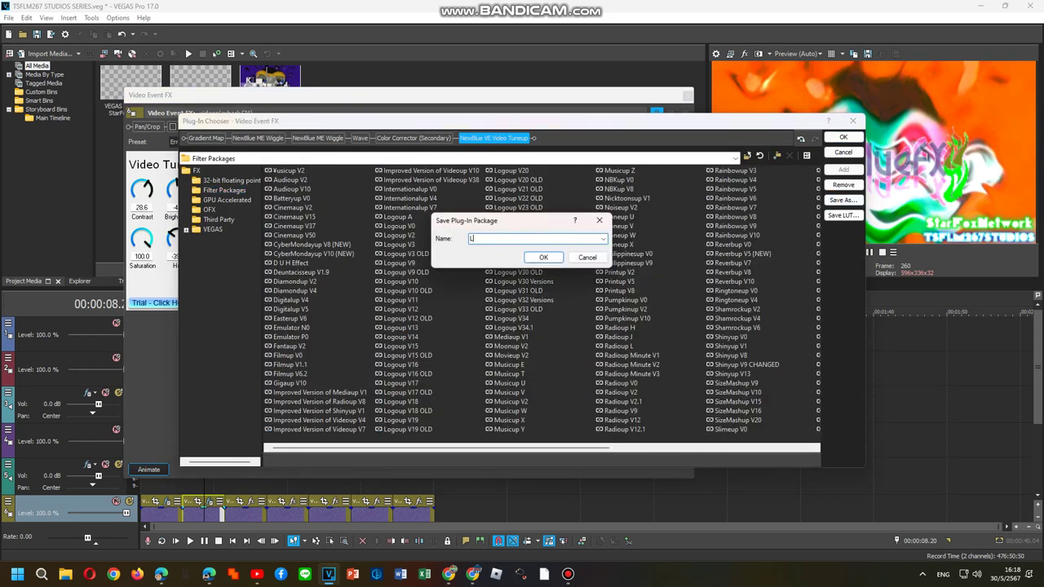
pyautogui.write('ogoup B')
pyautogui.press('Return')
pyautogui.press('Return')
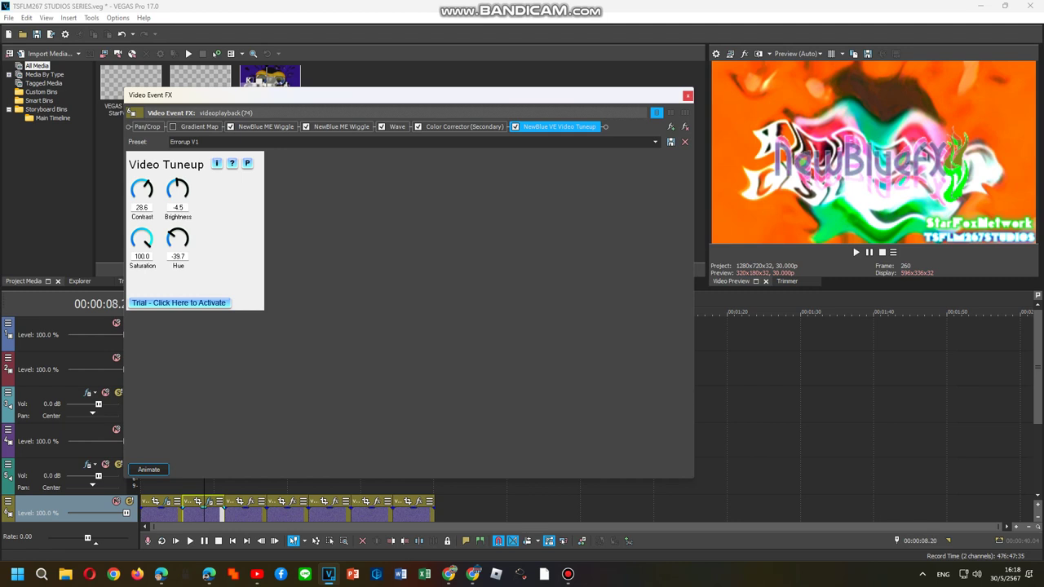
pyautogui.click(688, 94)
# Step: Add the Pumpkinup V2 filter package to the third clip's video effects
pyautogui.scroll(-1, 221, 514)
pyautogui.click(248, 478)
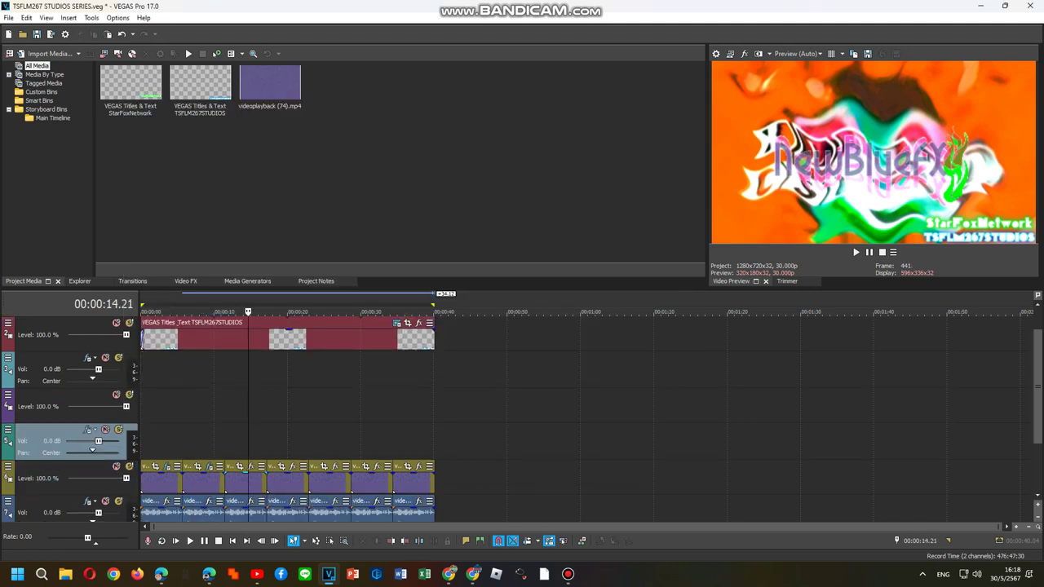
pyautogui.rightClick(252, 478)
pyautogui.click(286, 197)
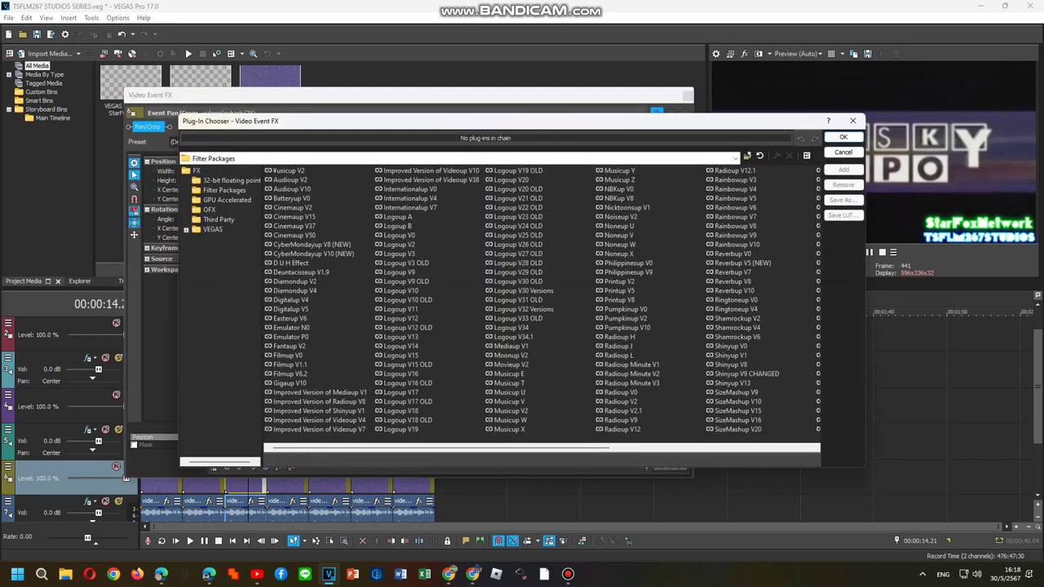
pyautogui.click(626, 318)
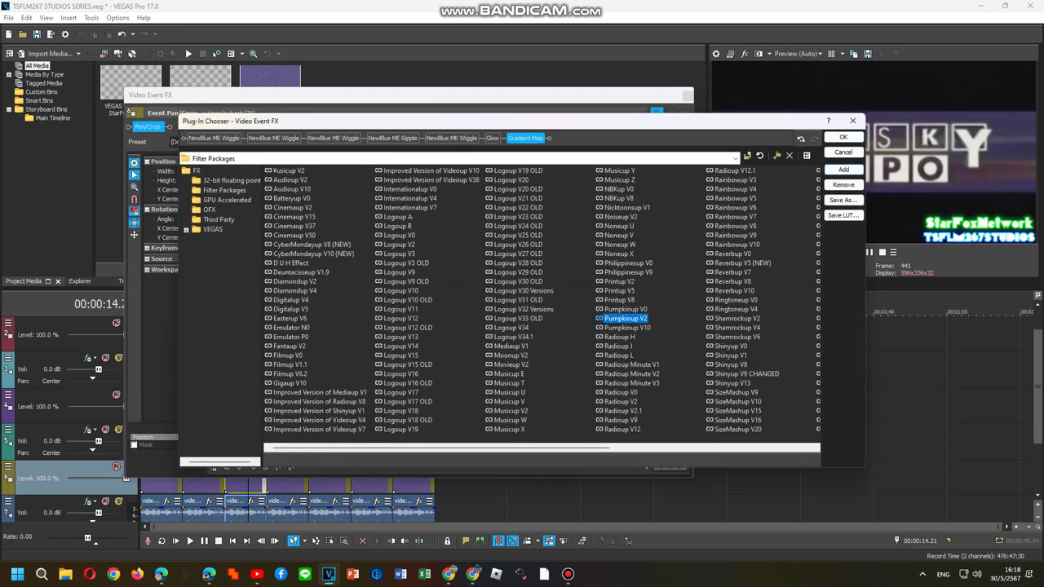
# Step: Append NewBlue VE Video Tuneup and VEGAS Color Corrector (Secondary) to the third clip's effect chain
pyautogui.click(195, 170)
pyautogui.doubleClick(425, 226)
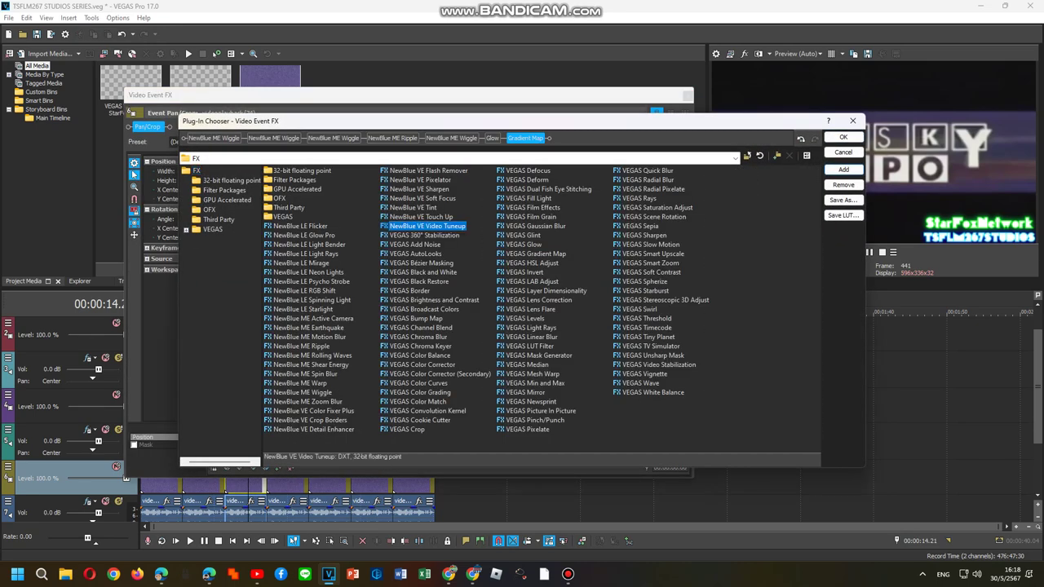
pyautogui.doubleClick(439, 373)
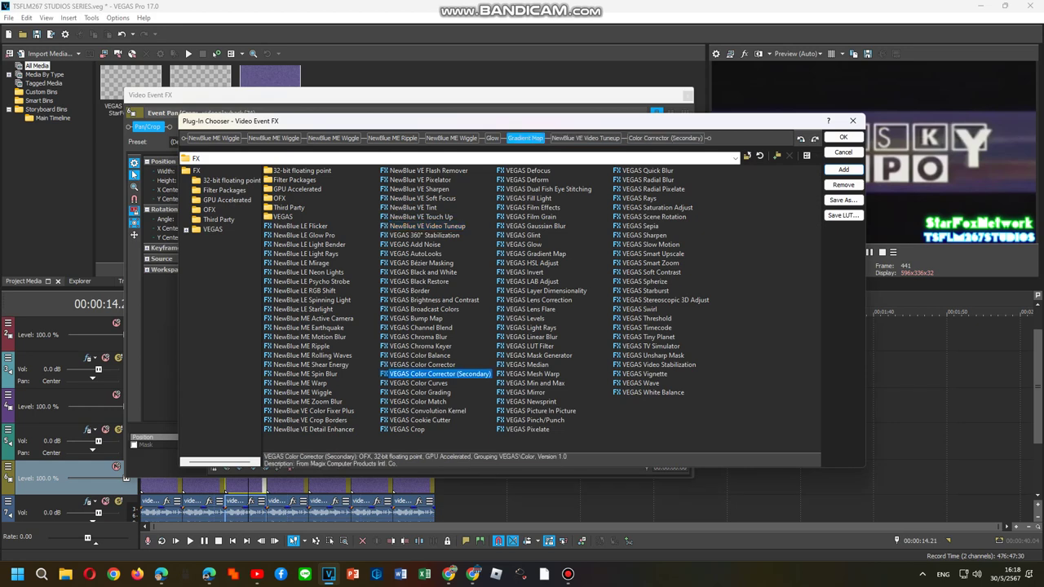
pyautogui.click(843, 137)
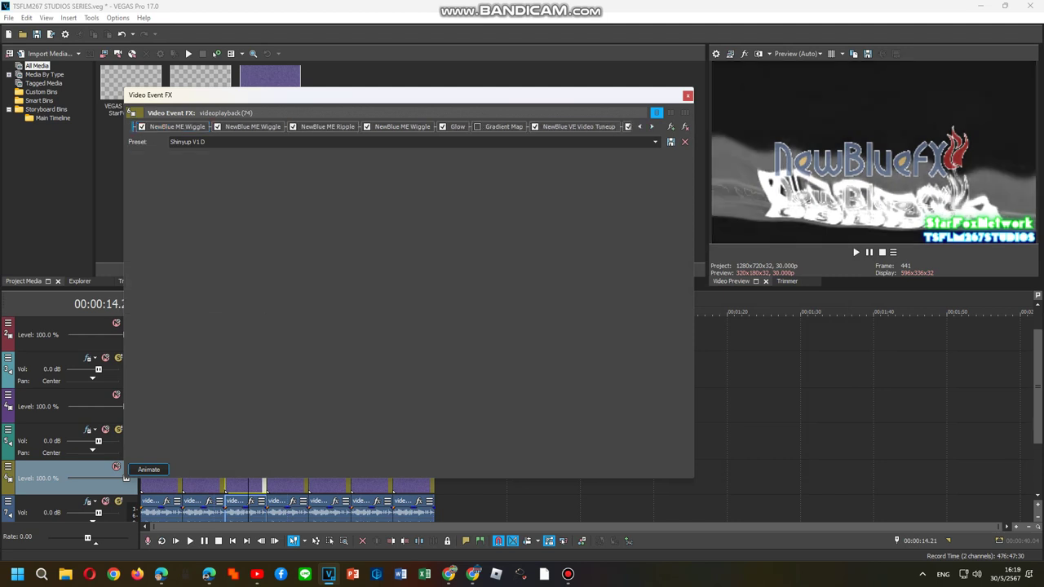
# Step: Set the third clip's Video Tuneup to the Errorup V1 preset and its Color Corrector (Secondary) to Surroundup V0
pyautogui.click(655, 141)
pyautogui.click(212, 222)
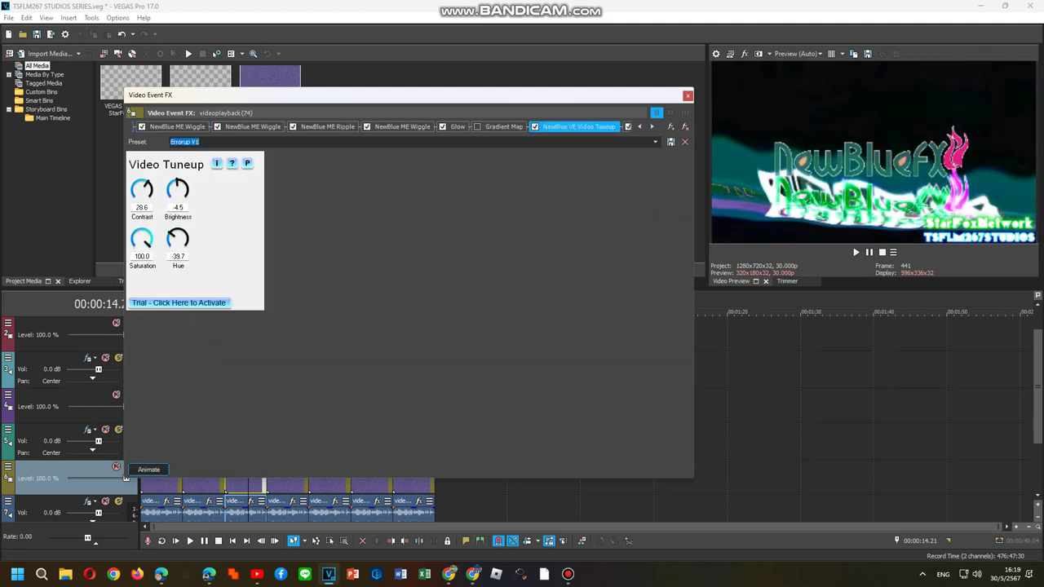
pyautogui.click(651, 127)
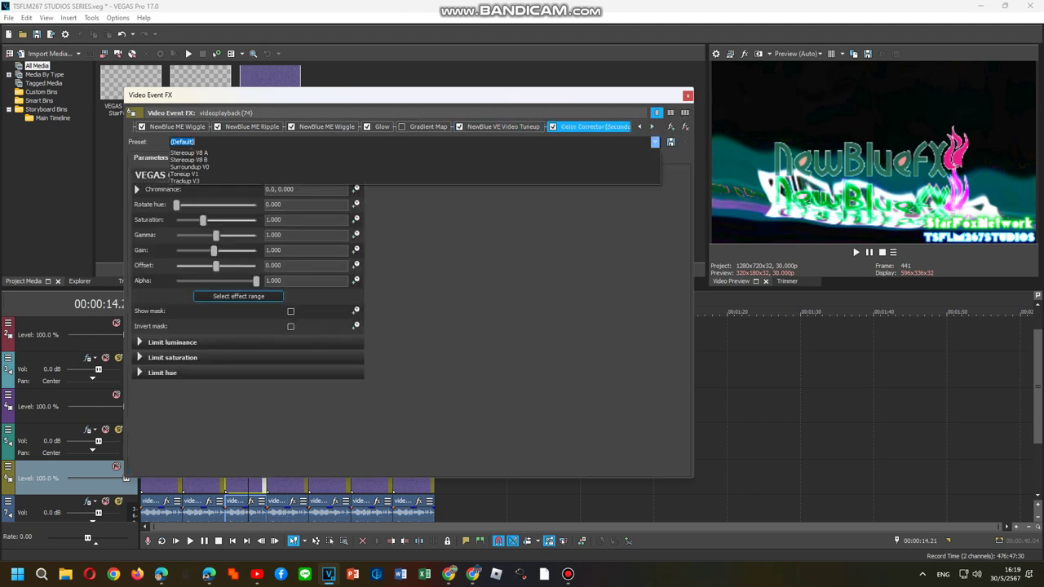
pyautogui.click(655, 141)
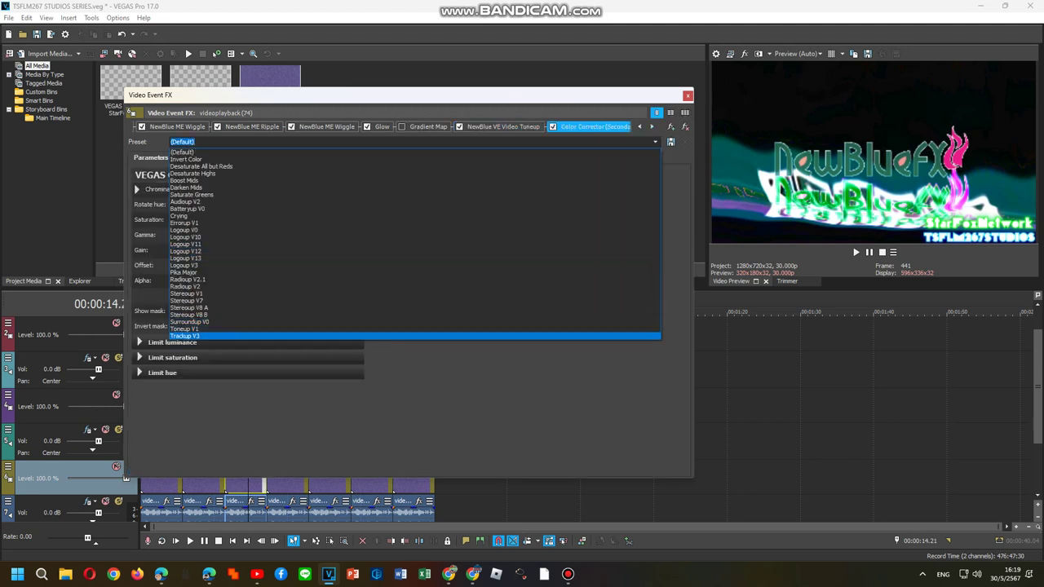
pyautogui.click(189, 321)
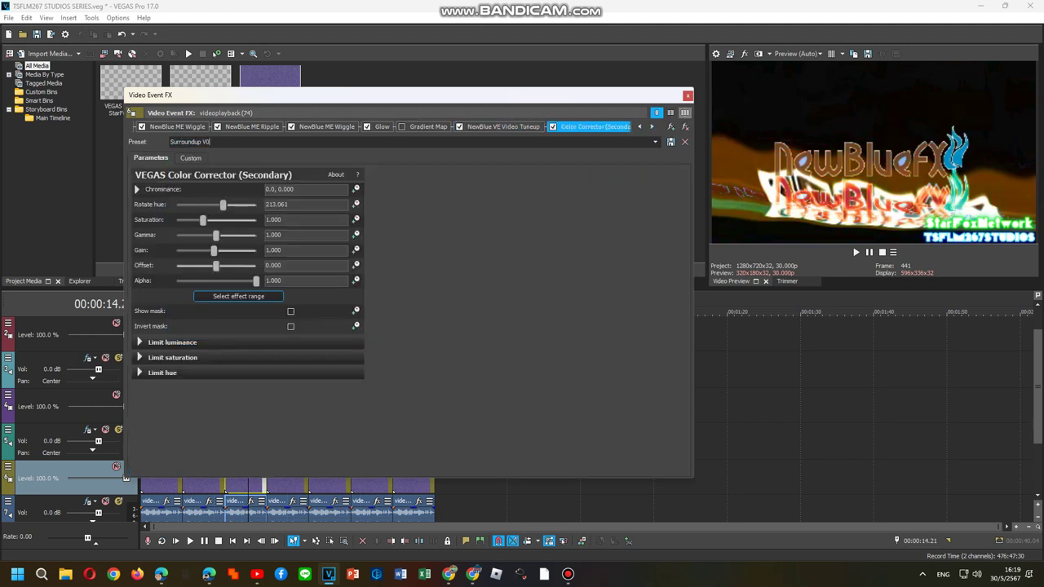
# Step: Save the third clip's effect chain as the filter package Logoup C and close its effects window
pyautogui.click(670, 126)
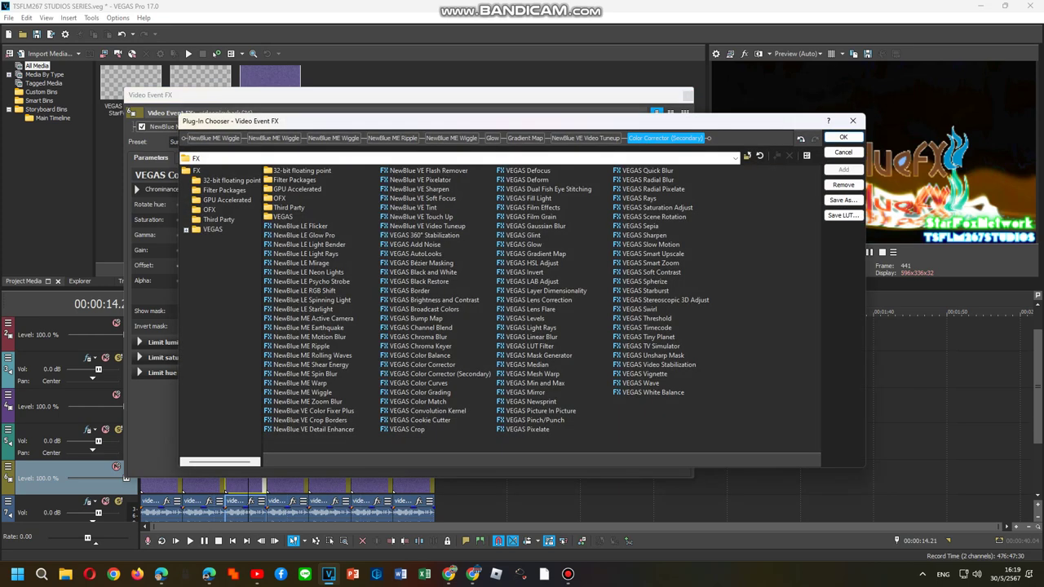
pyautogui.click(225, 190)
pyautogui.click(843, 200)
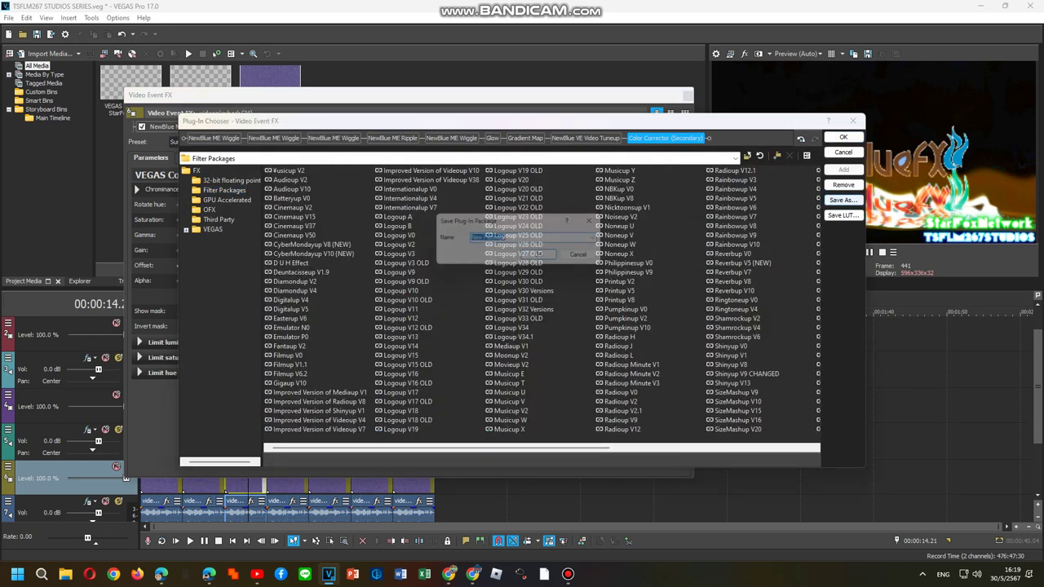
pyautogui.write('Logoup')
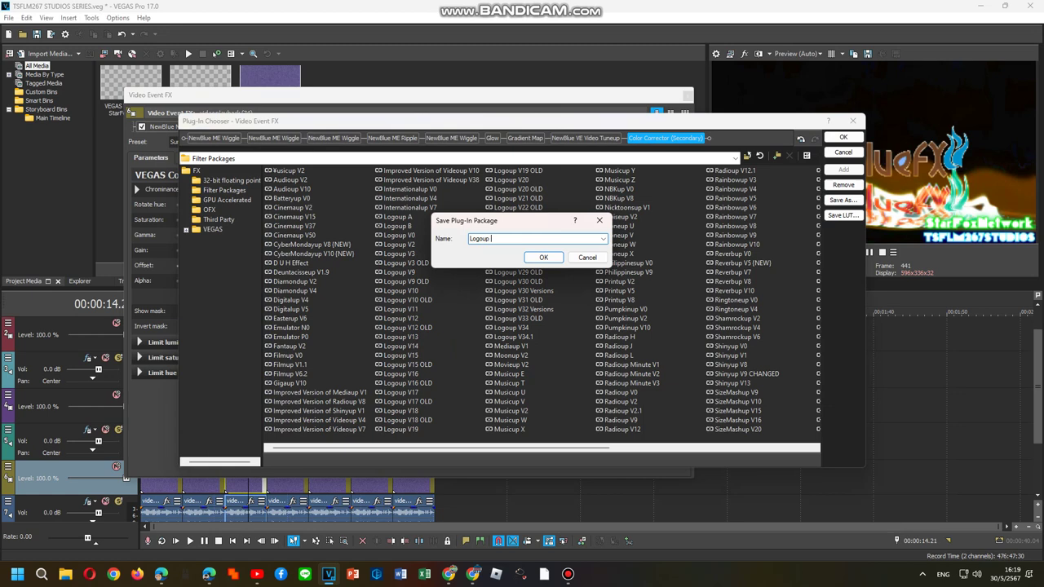
pyautogui.write(' C')
pyautogui.click(543, 257)
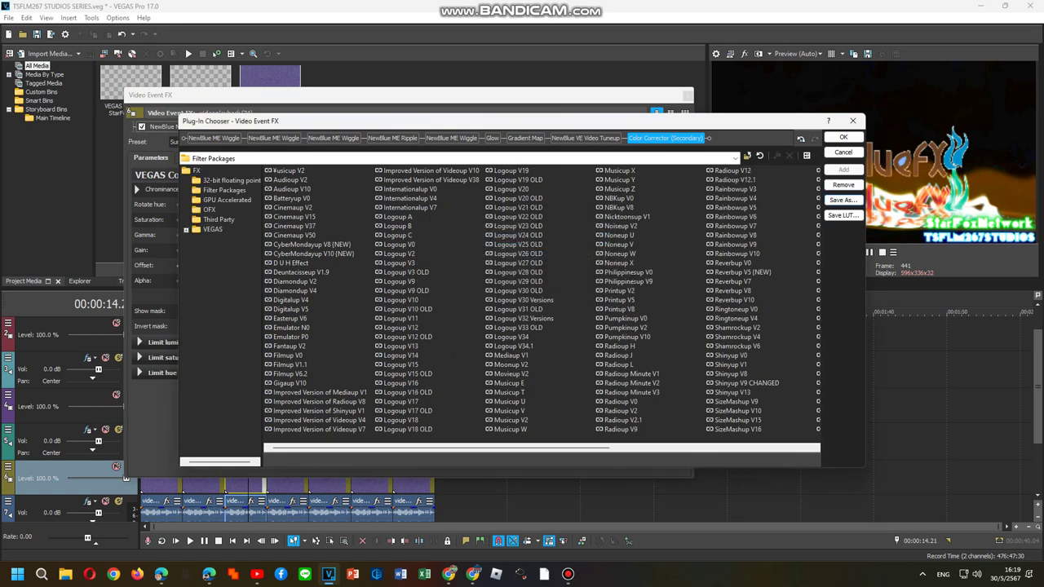
pyautogui.click(843, 137)
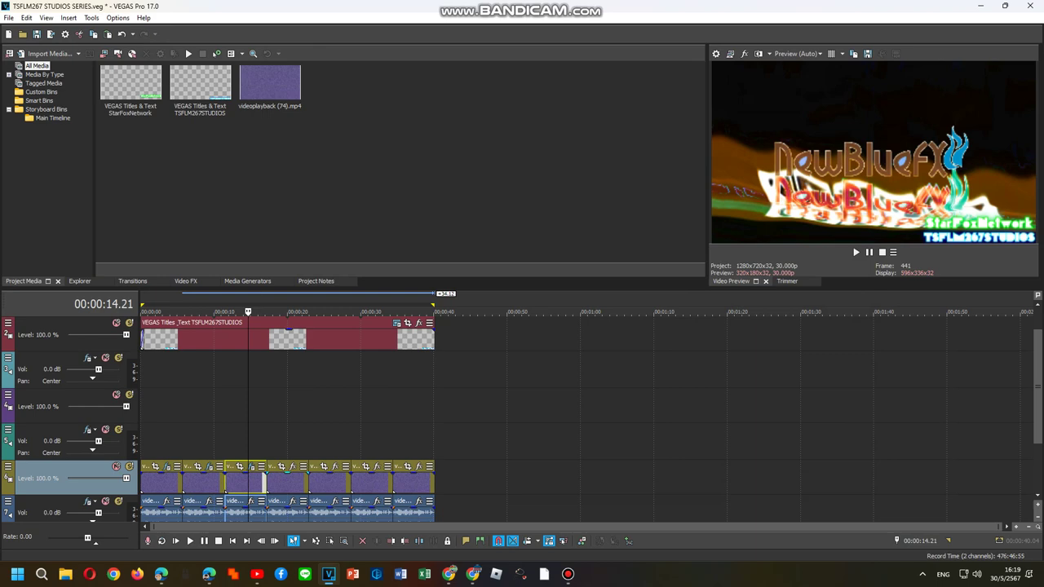
# Step: Open the fourth clip's video effects and append NewBlue VE Video Tuneup and VEGAS Color Corrector (Secondary) to its chain
pyautogui.rightClick(285, 481)
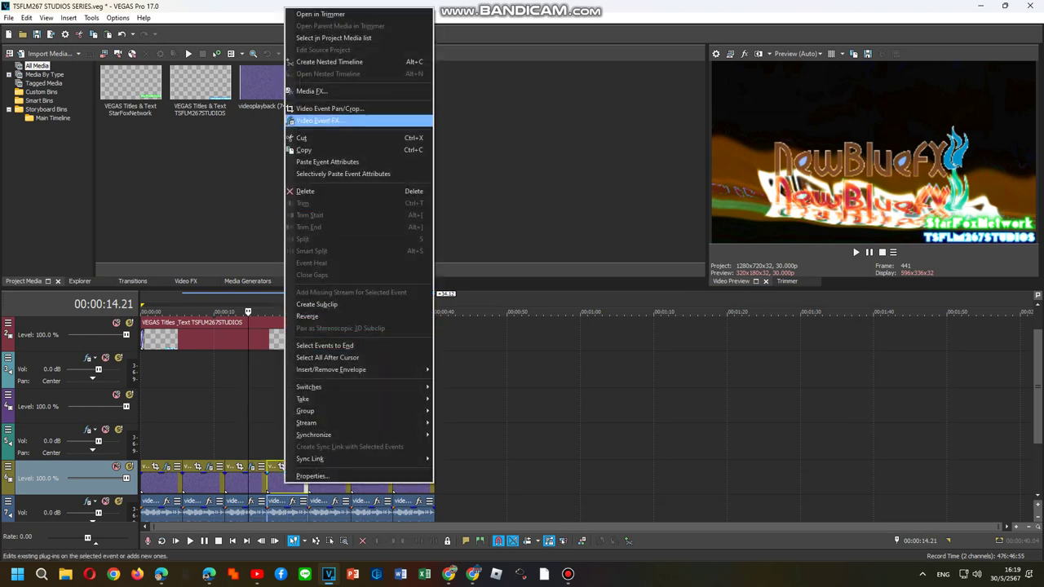
pyautogui.click(327, 121)
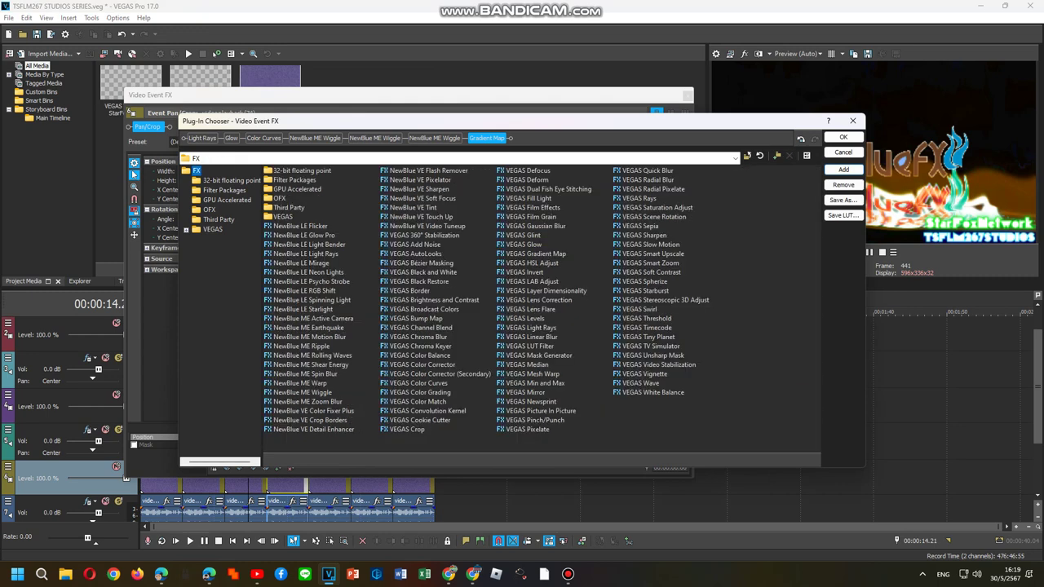
pyautogui.doubleClick(427, 226)
pyautogui.doubleClick(438, 373)
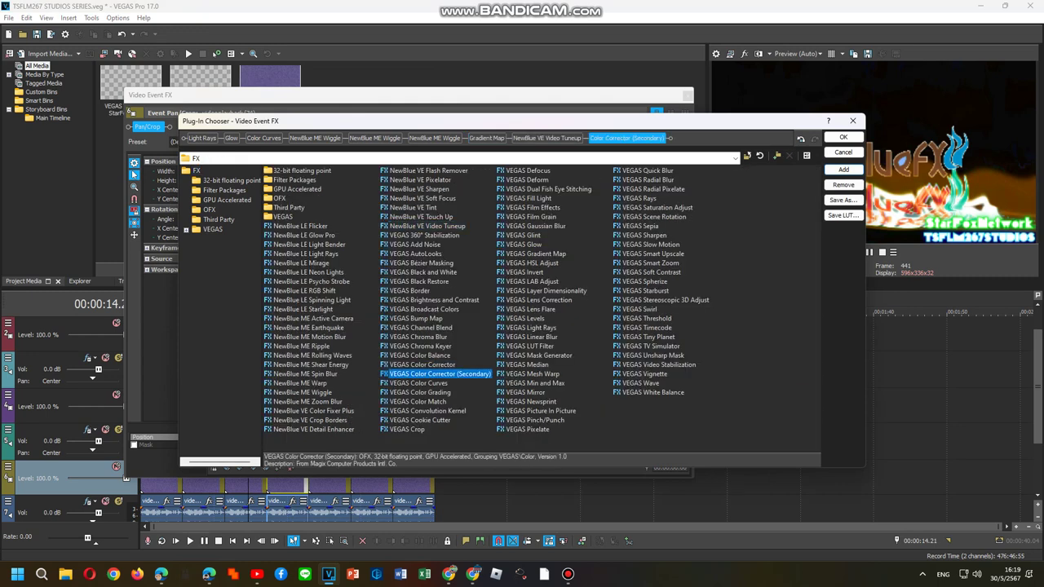
pyautogui.click(843, 137)
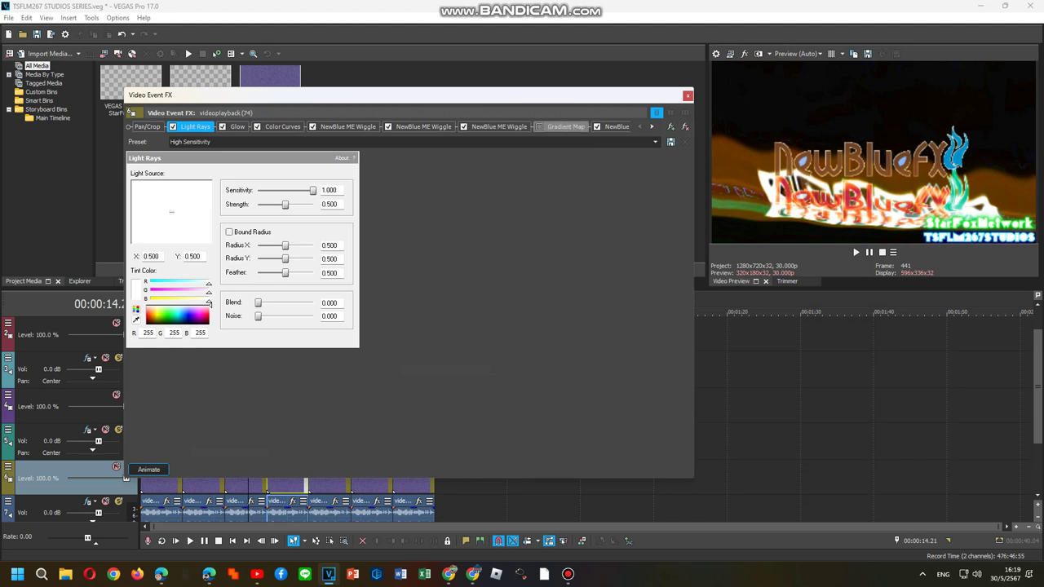
# Step: With Gradient Map disabled in the fourth clip's chain, set its Video Tuneup to the Radioup V2 preset
pyautogui.click(526, 127)
pyautogui.click(654, 141)
pyautogui.click(186, 244)
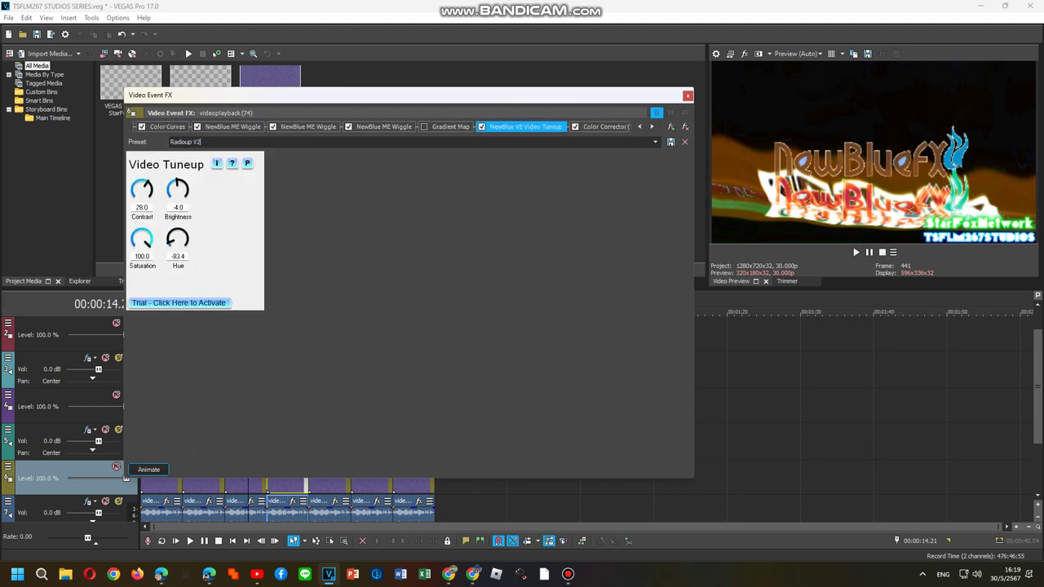
# Step: Set the fourth clip's Color Corrector (Secondary) to the Stereoup V8 A preset
pyautogui.click(604, 126)
pyautogui.click(654, 142)
pyautogui.click(188, 305)
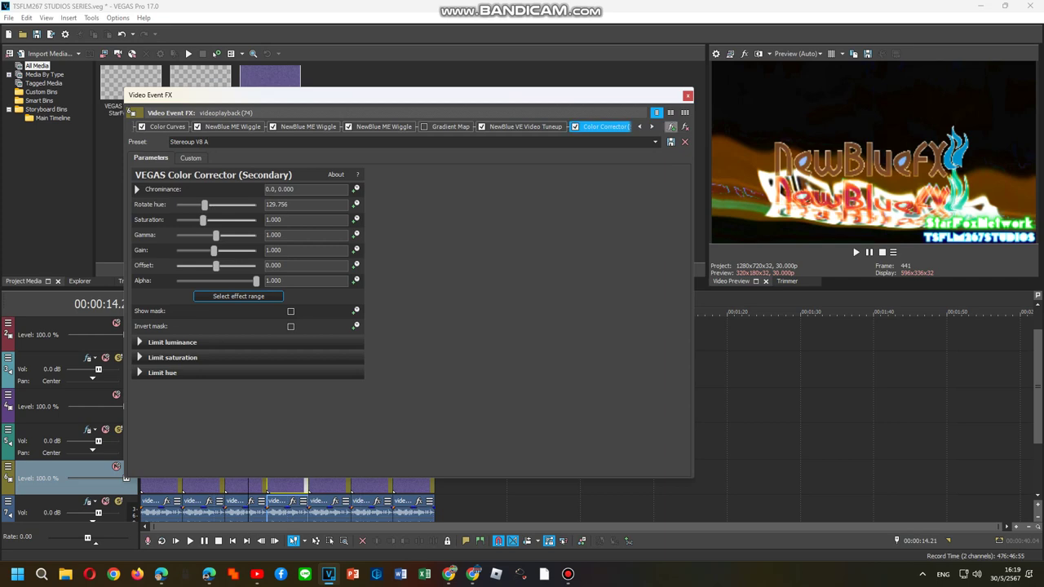
# Step: Save the fourth clip's effect chain as the filter package Logoup D
pyautogui.click(670, 127)
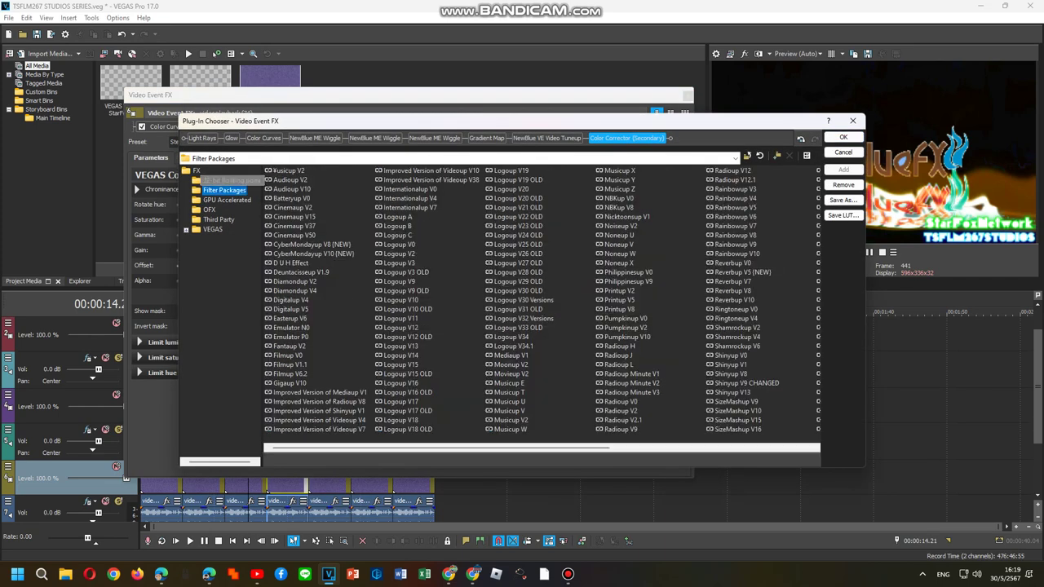
pyautogui.click(844, 200)
pyautogui.write('Logoup D')
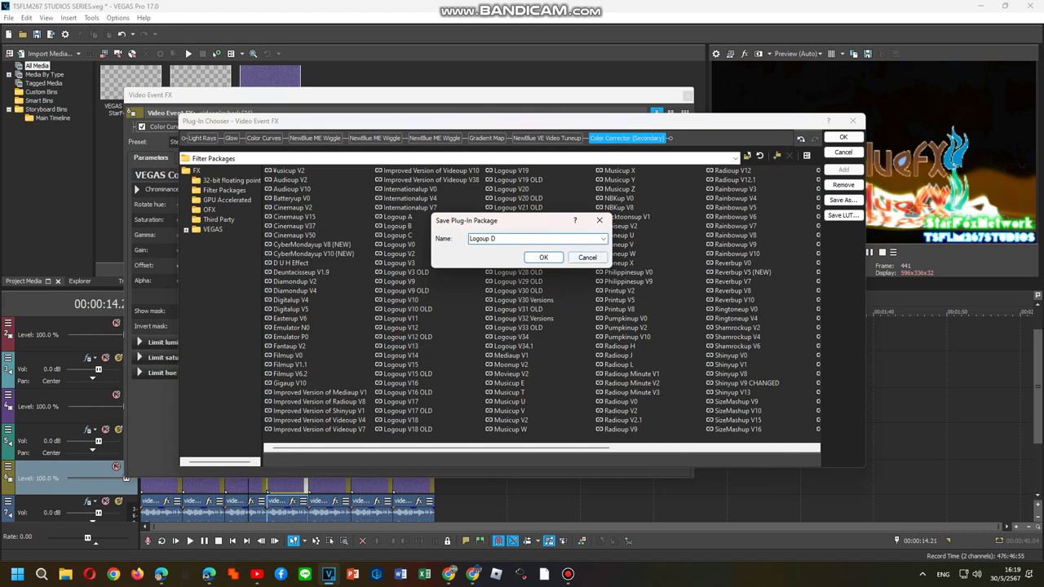
pyautogui.click(544, 257)
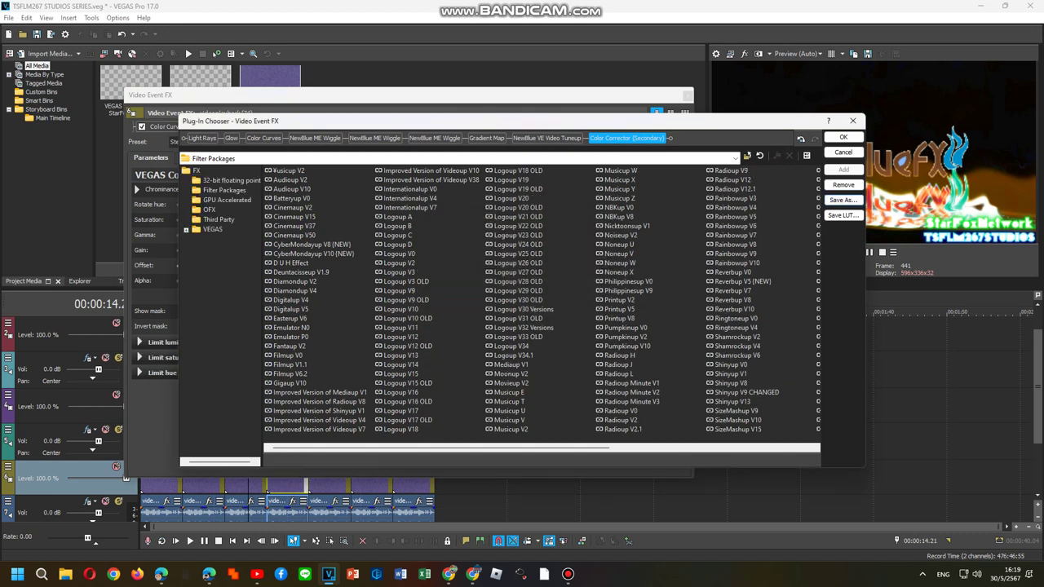
pyautogui.click(844, 137)
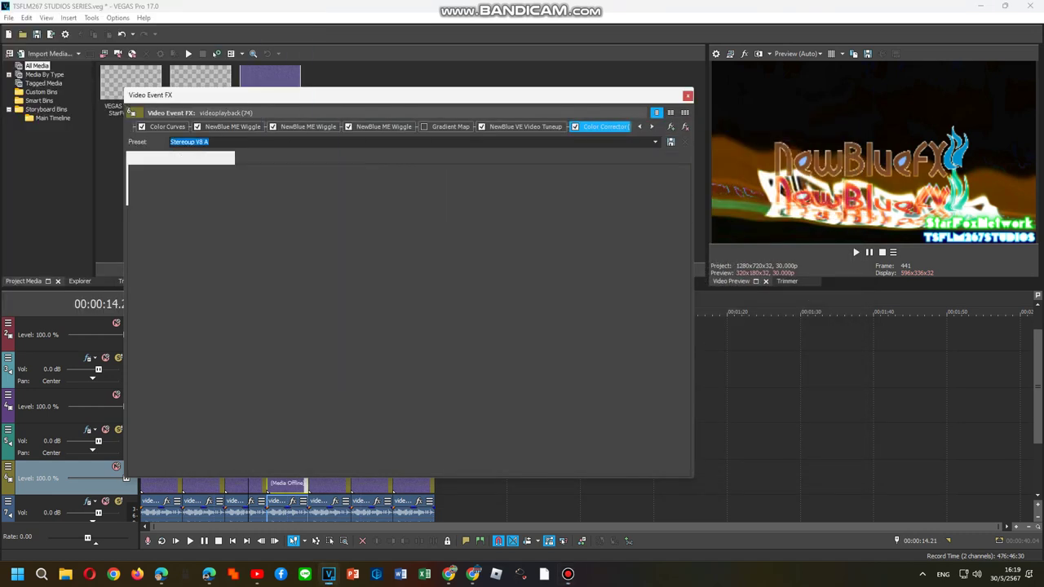
# Step: Add the Noneup U filter package to the fifth clip's video effects
pyautogui.rightClick(343, 487)
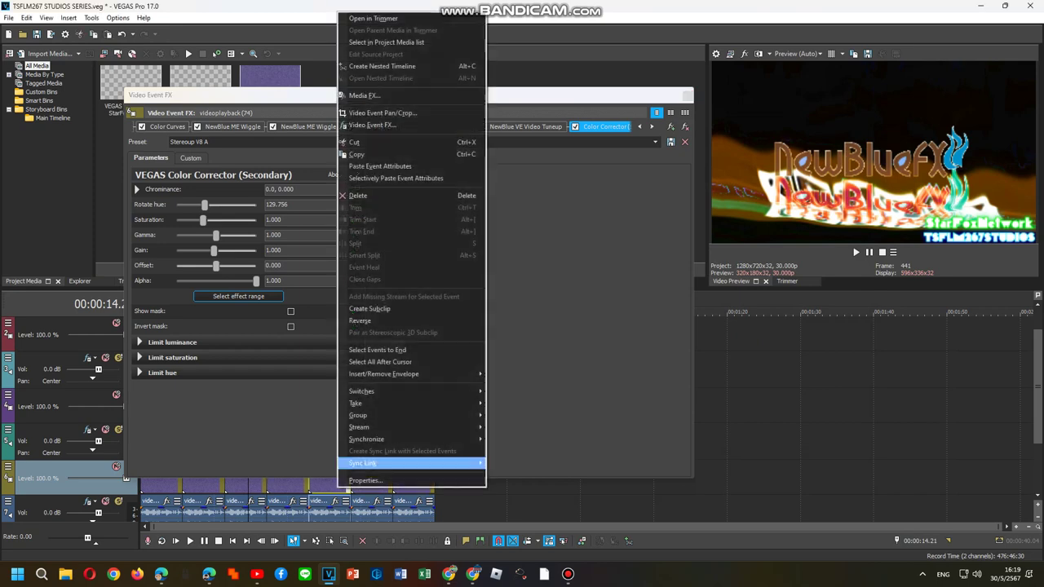
pyautogui.click(391, 122)
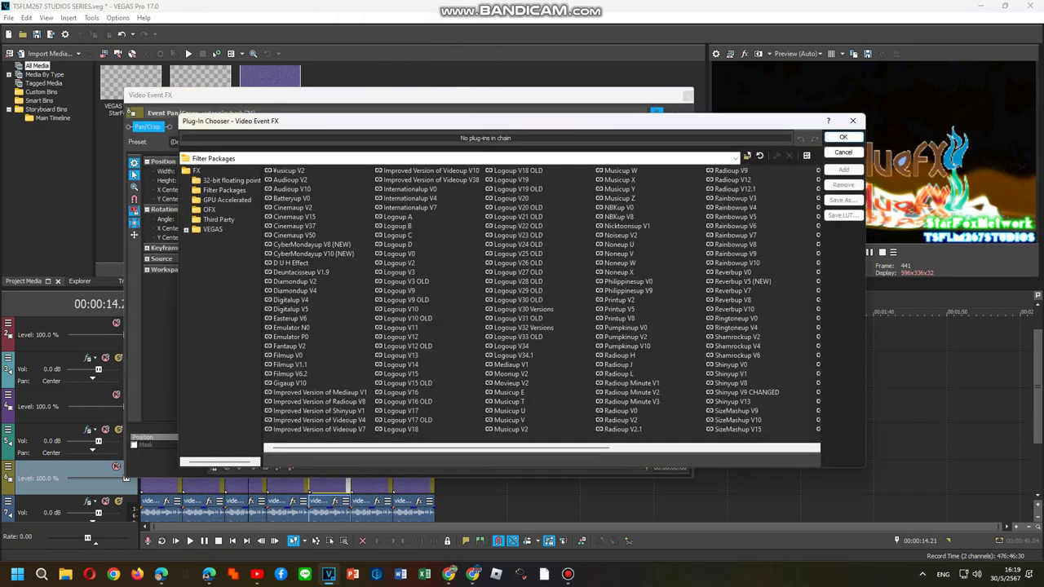
pyautogui.click(619, 244)
pyautogui.click(844, 169)
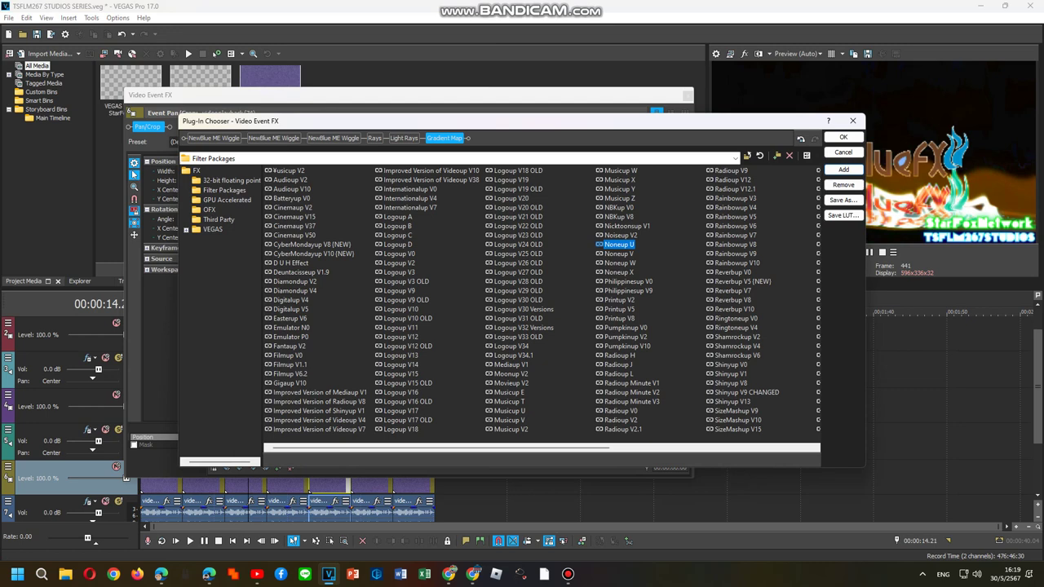
# Step: Append VEGAS Color Corrector (Secondary) and NewBlue VE Video Tuneup to the fifth clip's effect chain
pyautogui.click(197, 169)
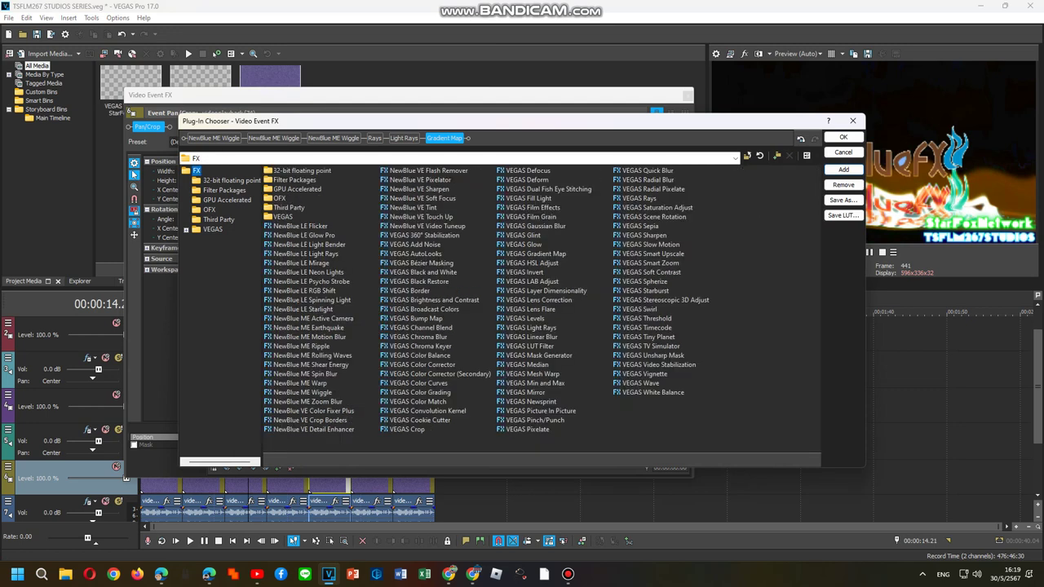
pyautogui.doubleClick(439, 373)
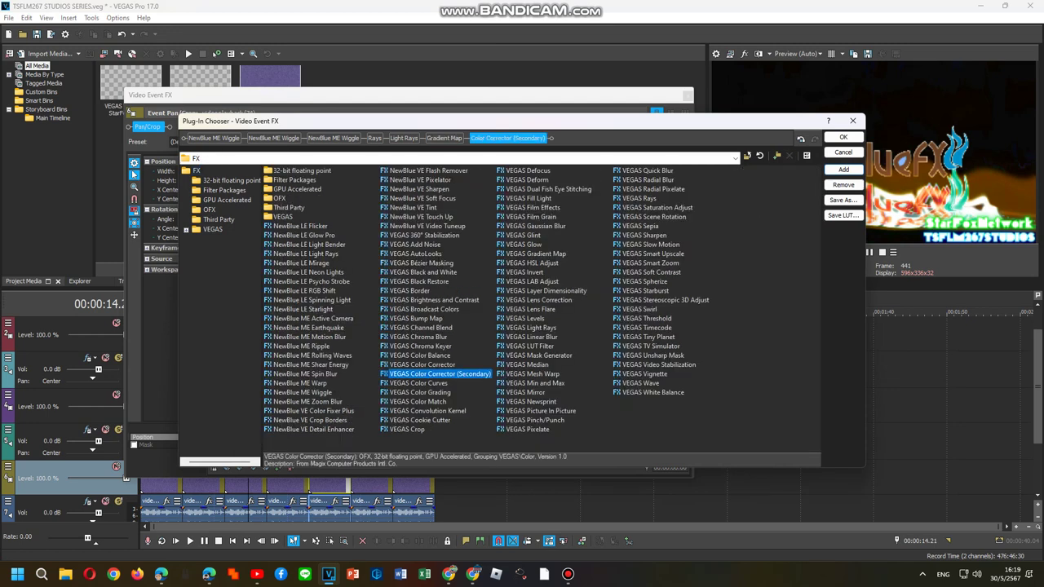
pyautogui.doubleClick(421, 216)
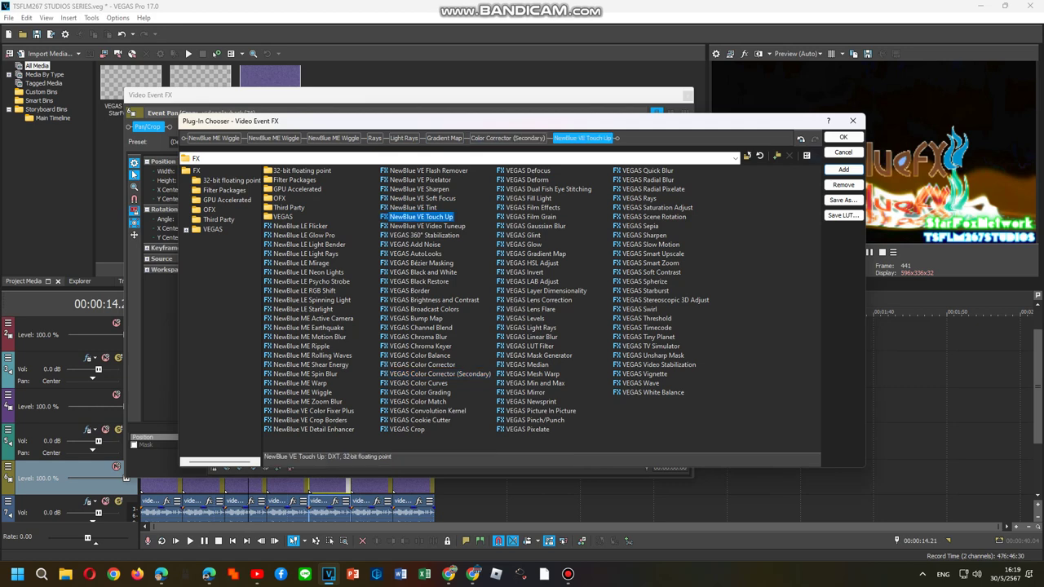
pyautogui.click(844, 185)
pyautogui.doubleClick(428, 226)
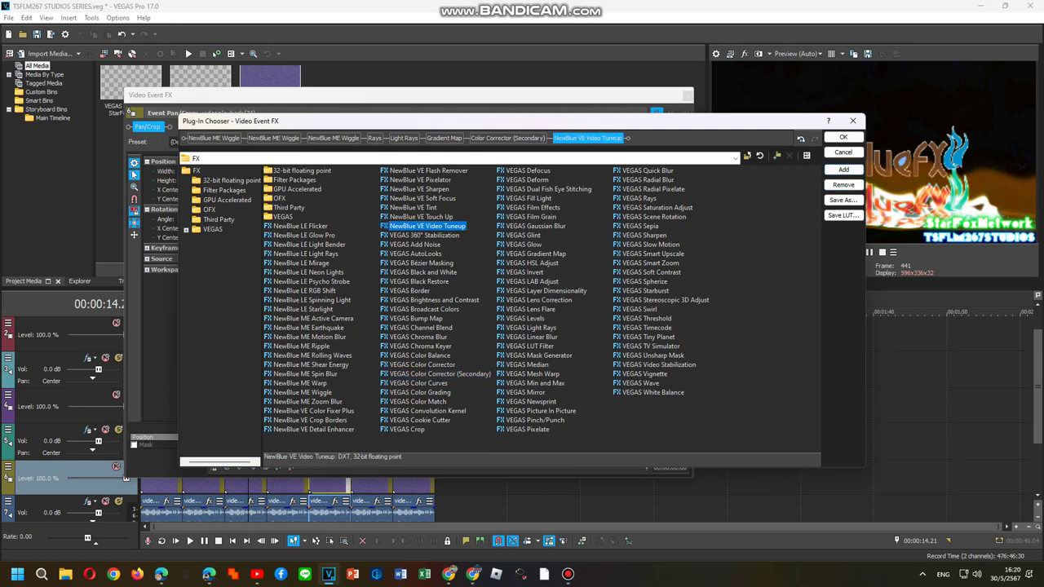
pyautogui.press('Return')
# Step: Disable Gradient Map in the fifth clip's chain and choose a saved preset for its Color Corrector (Secondary)
pyautogui.click(483, 126)
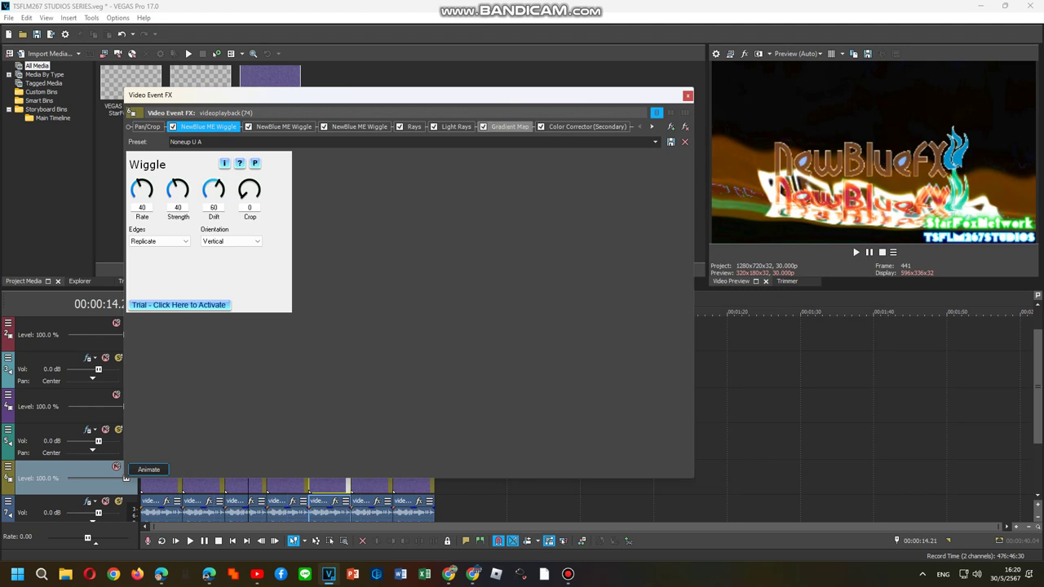
pyautogui.click(586, 127)
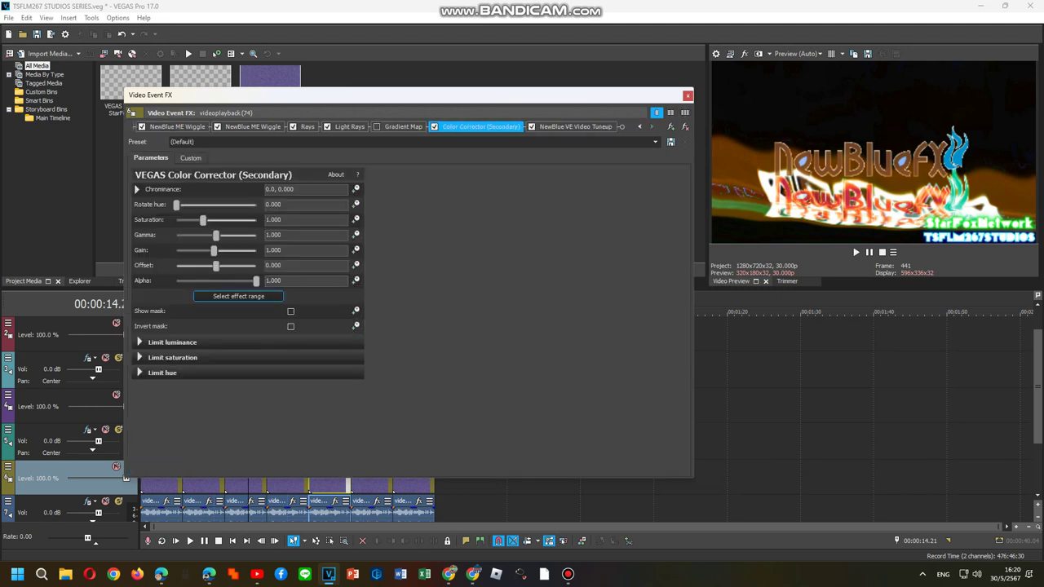
pyautogui.click(655, 141)
pyautogui.click(195, 198)
# Step: Set the fifth clip's Video Tuneup to the Radioup V2.1 preset
pyautogui.click(575, 126)
pyautogui.click(655, 141)
pyautogui.click(195, 250)
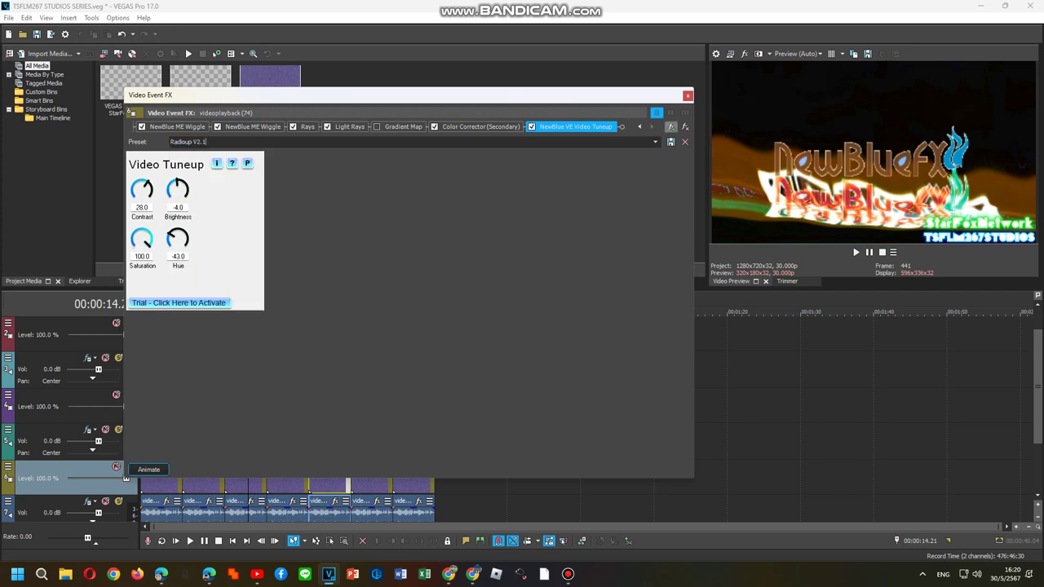
# Step: Save the fifth clip's effect chain as the filter package Logoup E
pyautogui.click(670, 127)
pyautogui.click(225, 190)
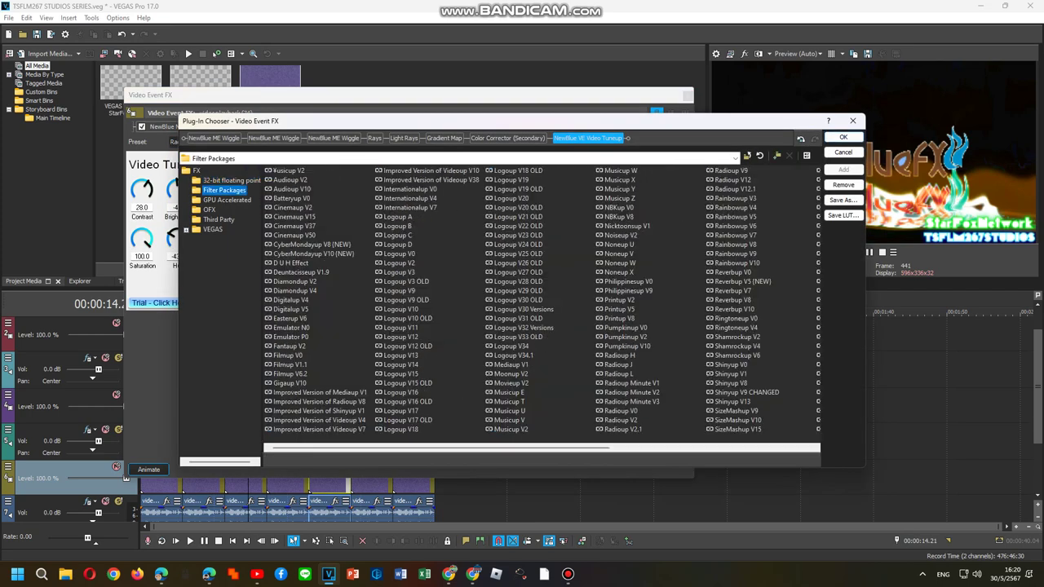
pyautogui.click(843, 199)
pyautogui.write('Logoup E')
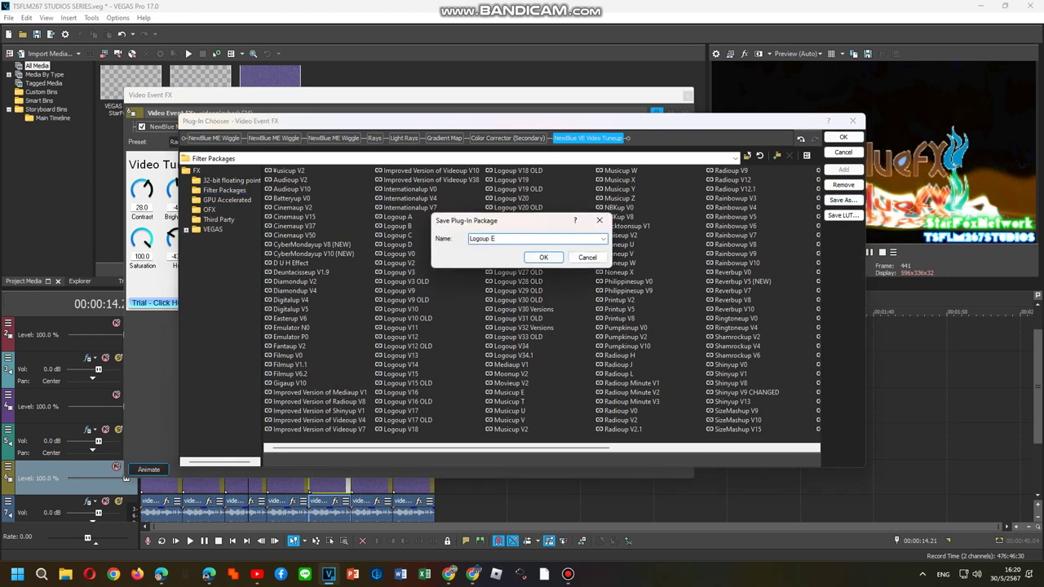
pyautogui.click(543, 257)
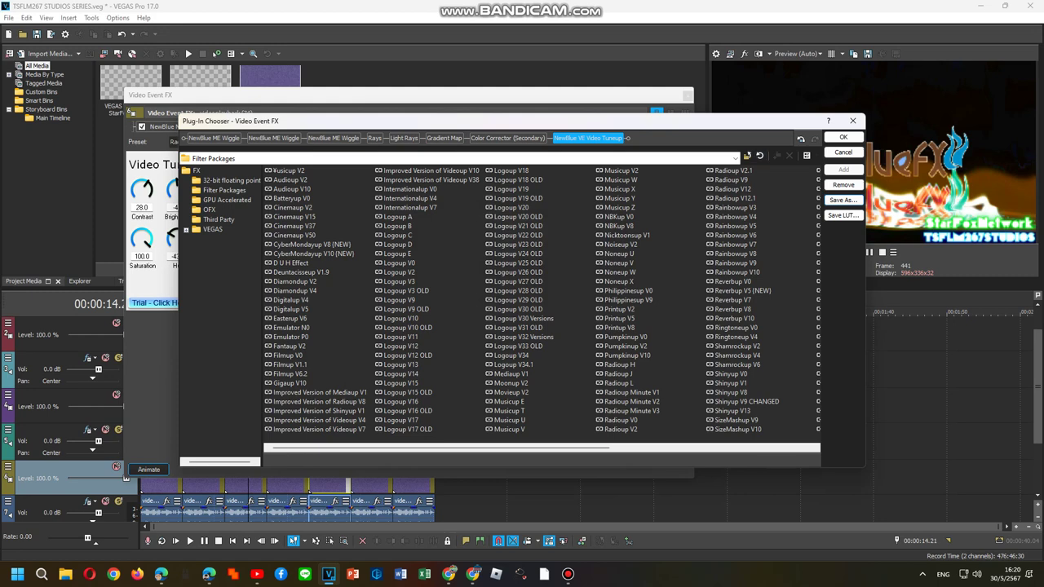
pyautogui.click(843, 137)
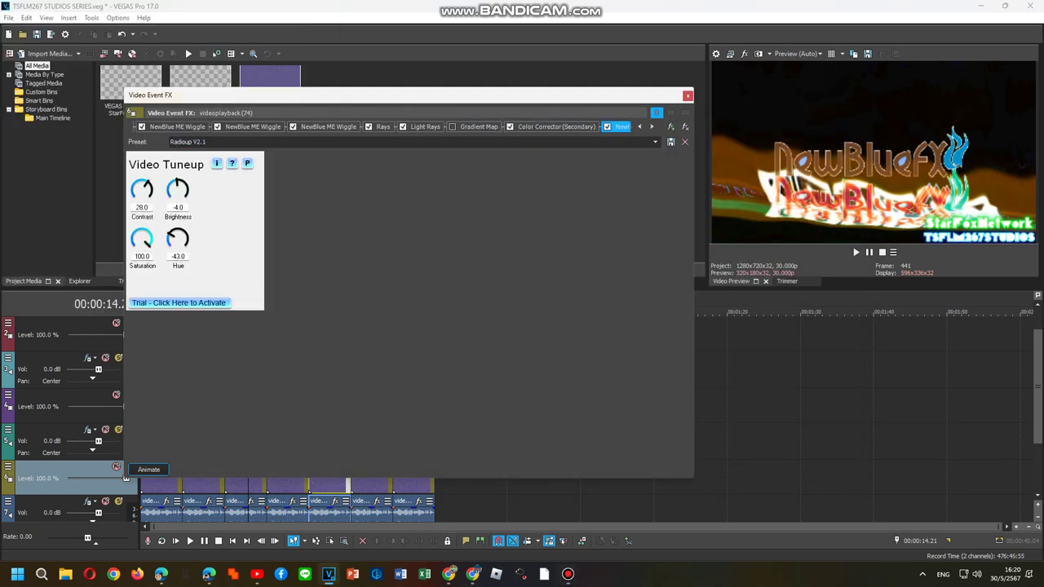
# Step: Add the Videoup V7 filter package to the sixth clip's video effects
pyautogui.rightClick(368, 486)
pyautogui.click(402, 121)
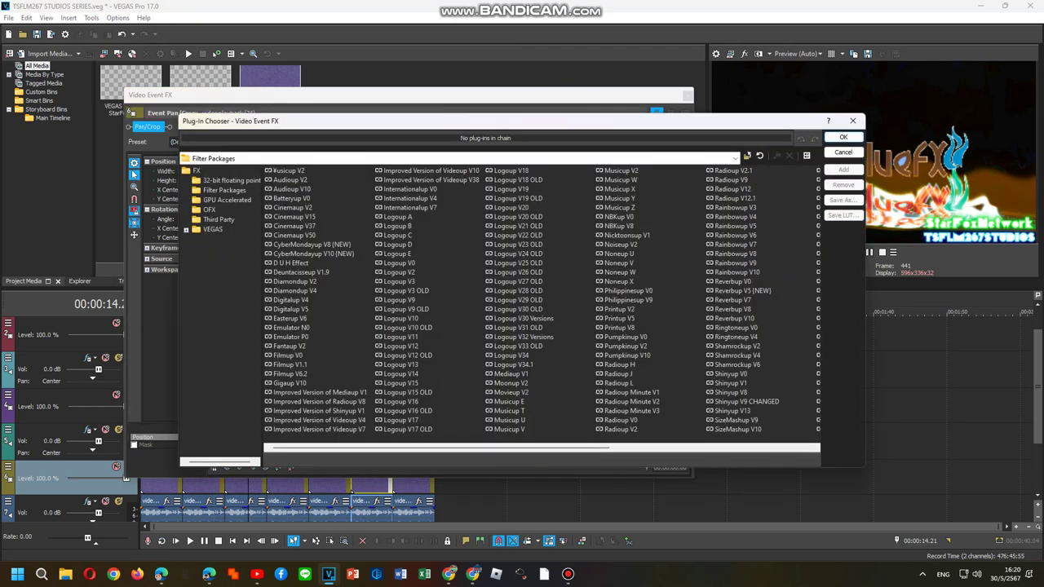
pyautogui.hscroll(3, 541, 299)
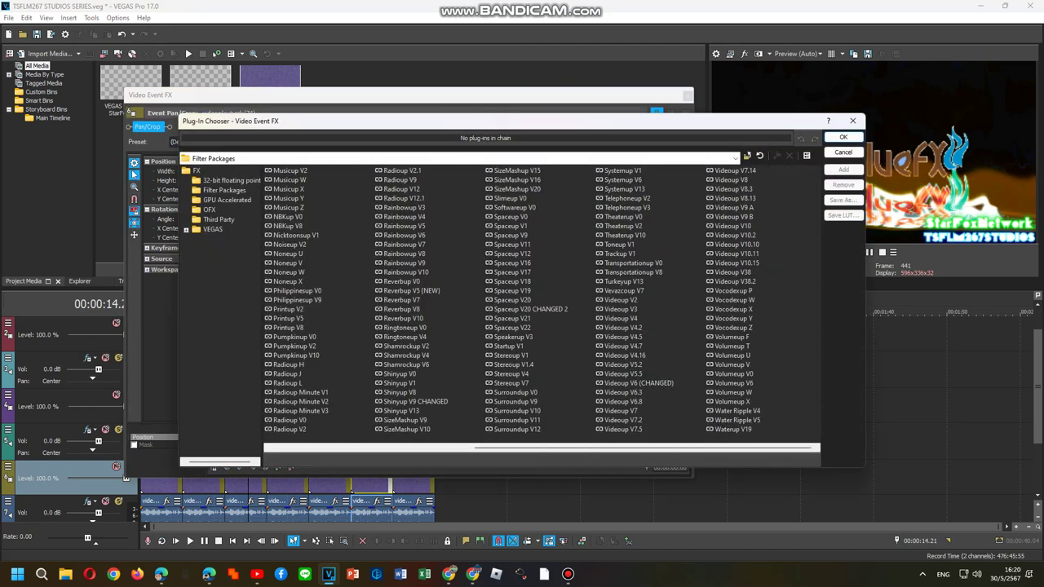
pyautogui.click(605, 410)
pyautogui.click(843, 170)
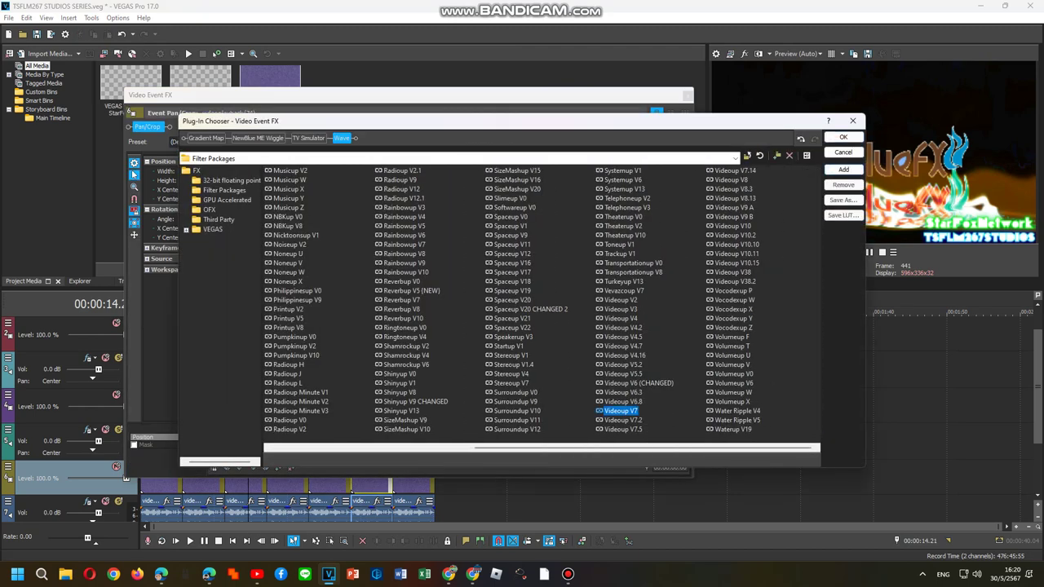
# Step: Append NewBlue VE Video Tuneup and VEGAS Color Corrector (Secondary) to the sixth clip's effect chain
pyautogui.click(196, 171)
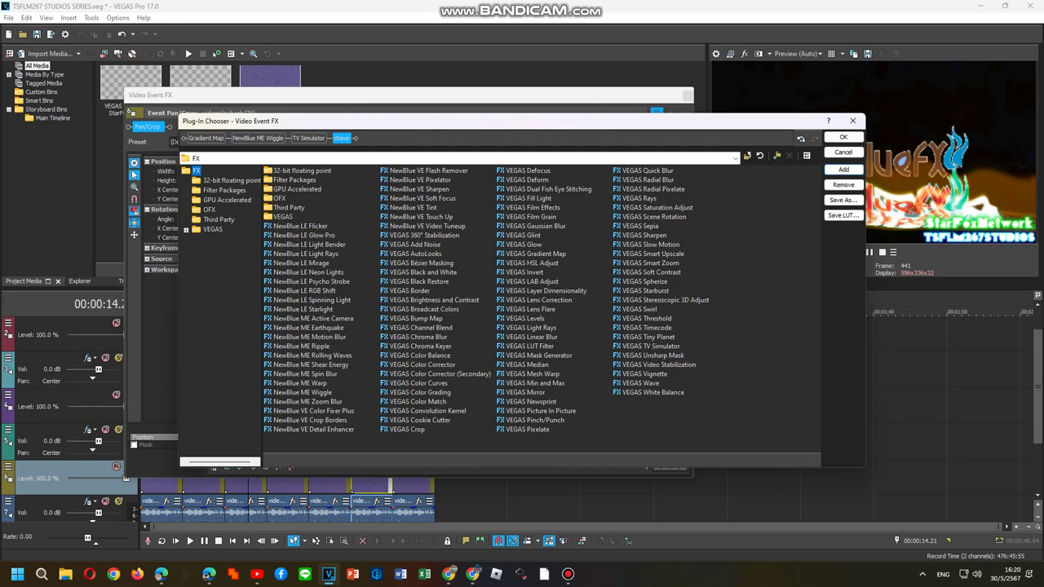
pyautogui.click(427, 226)
pyautogui.click(844, 169)
pyautogui.doubleClick(440, 374)
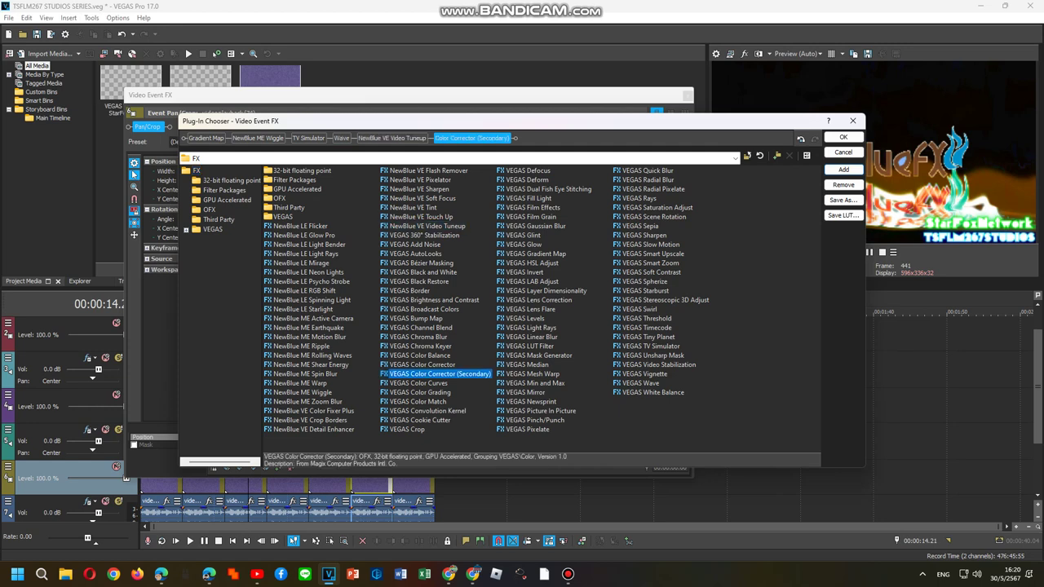
pyautogui.click(843, 137)
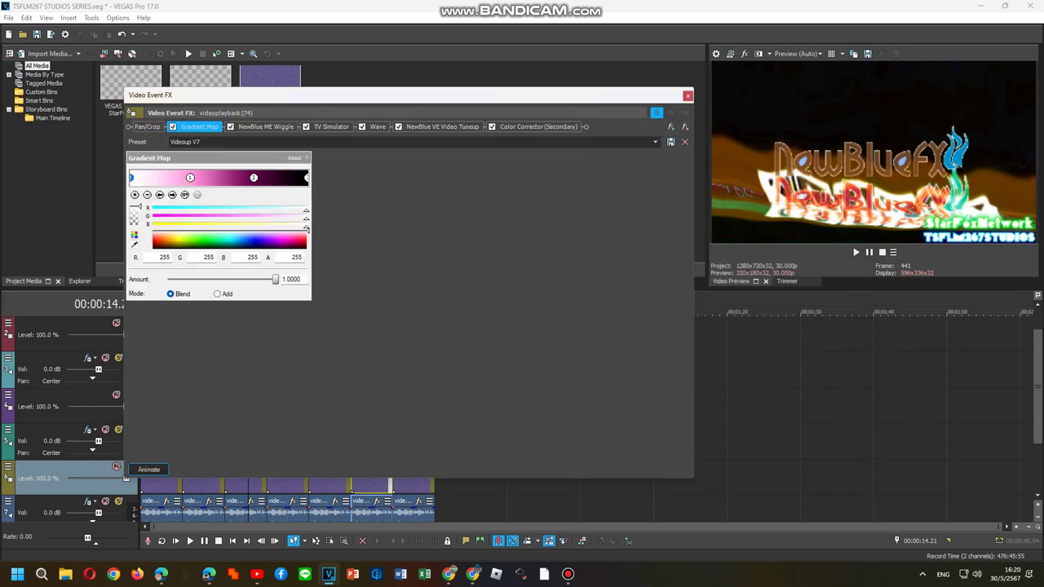
# Step: Disable the sixth clip's Gradient Map and apply a different preset to its NewBlue VE Video Tuneup
pyautogui.click(172, 126)
pyautogui.click(442, 127)
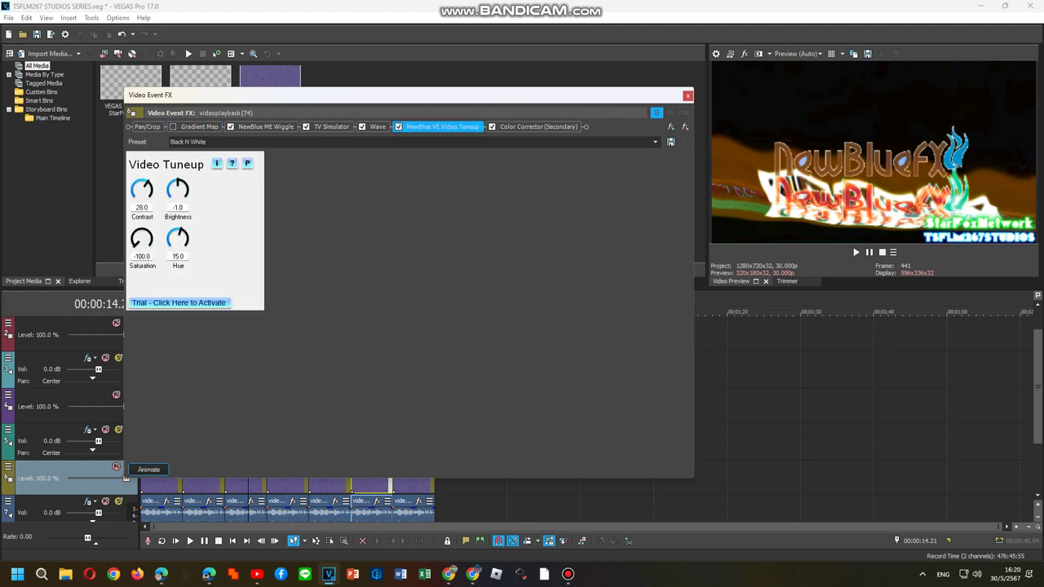
pyautogui.click(655, 142)
pyautogui.click(212, 245)
# Step: Apply the Crying preset to the sixth clip's Color Corrector (Secondary) and open the filter packages for its effect chain
pyautogui.click(539, 126)
pyautogui.click(655, 141)
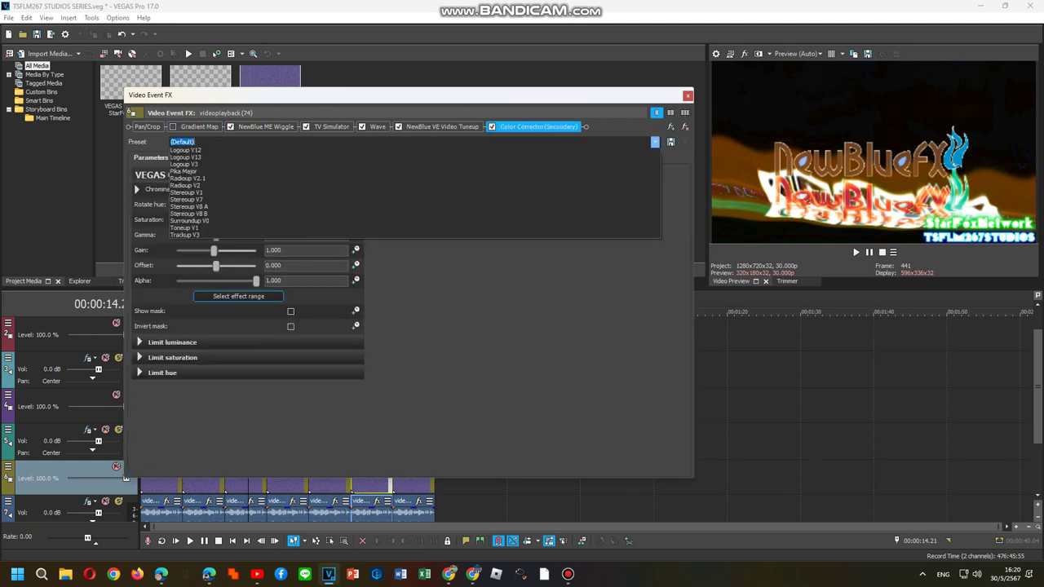
pyautogui.click(184, 195)
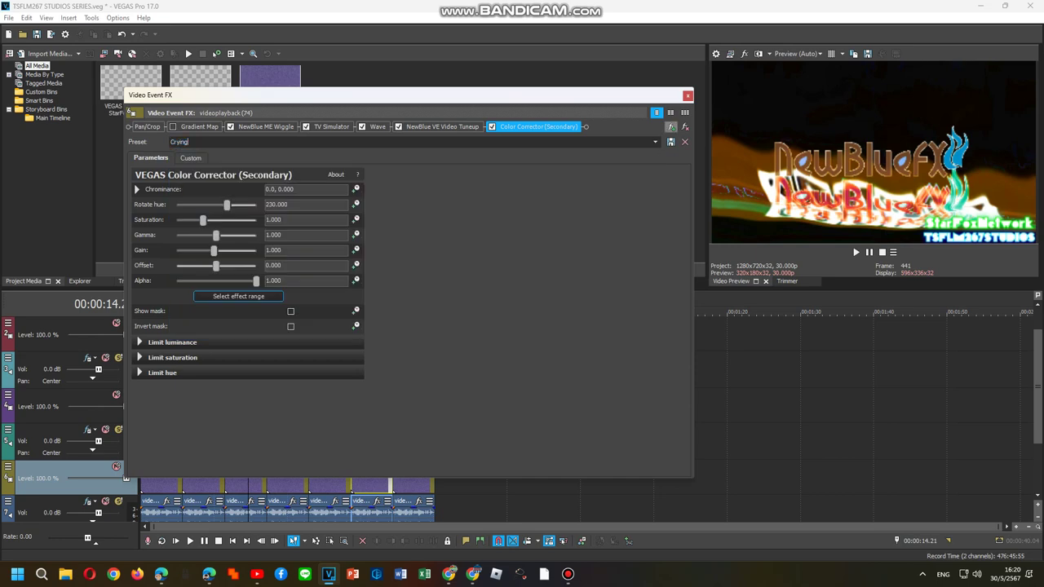
pyautogui.click(671, 127)
pyautogui.click(224, 190)
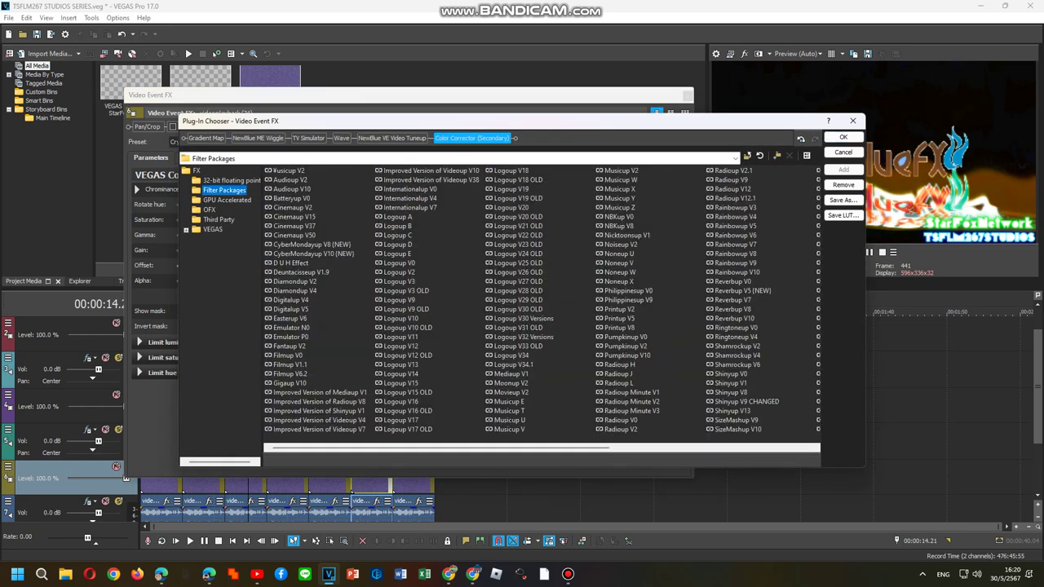
pyautogui.click(843, 200)
pyautogui.write('Logoup E')
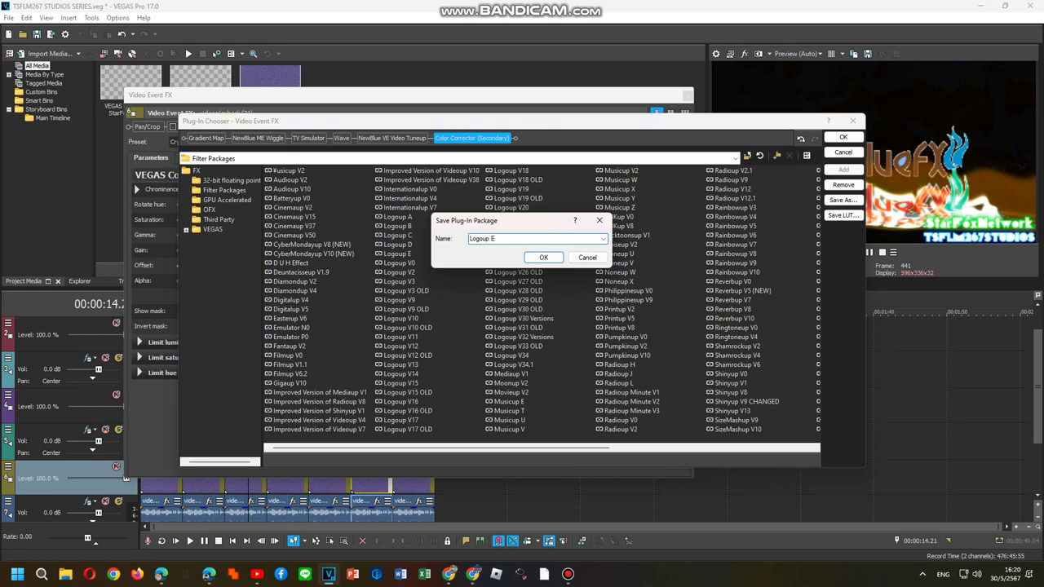
pyautogui.press('Return')
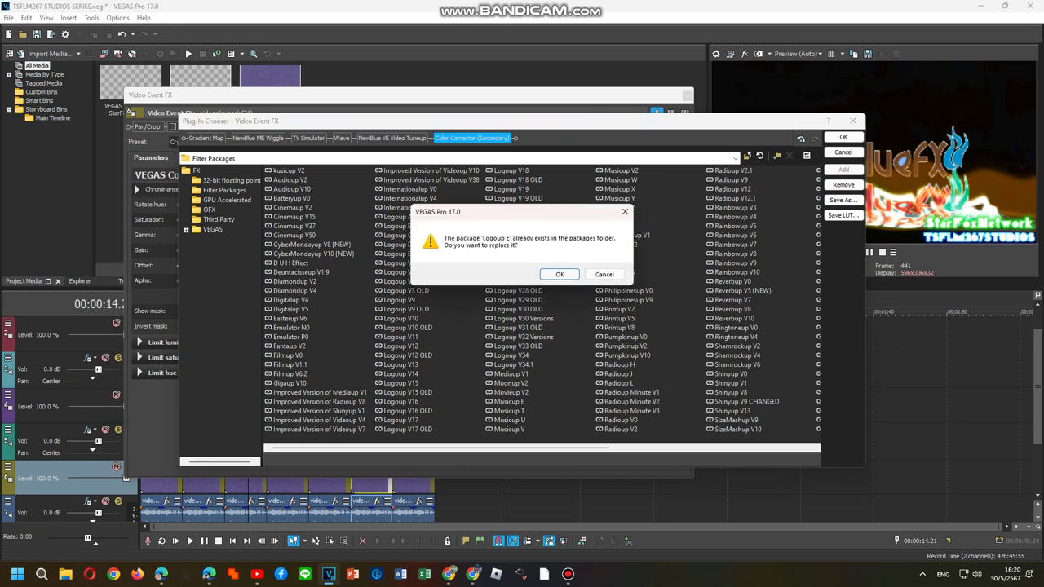
pyautogui.press('Escape')
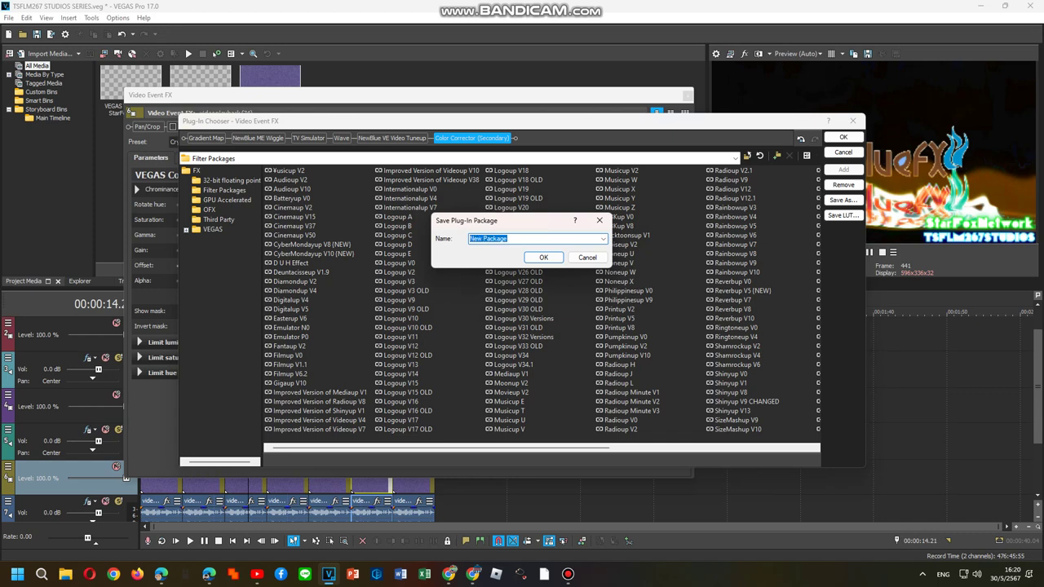
# Step: Save the sixth clip's effect chain as the filter package Logoup F
pyautogui.write('Logoup F')
pyautogui.press('Return')
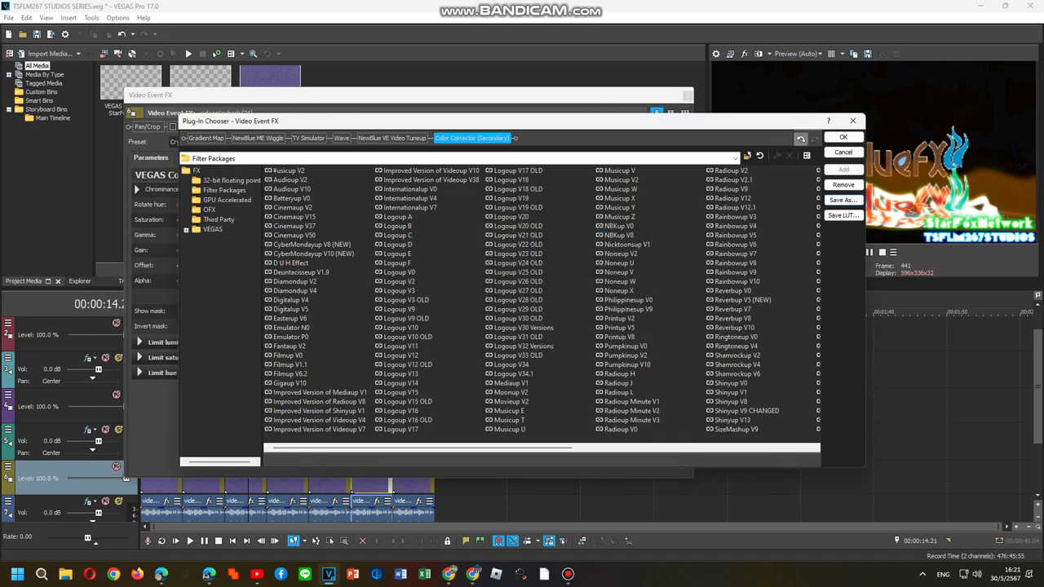
pyautogui.press('Return')
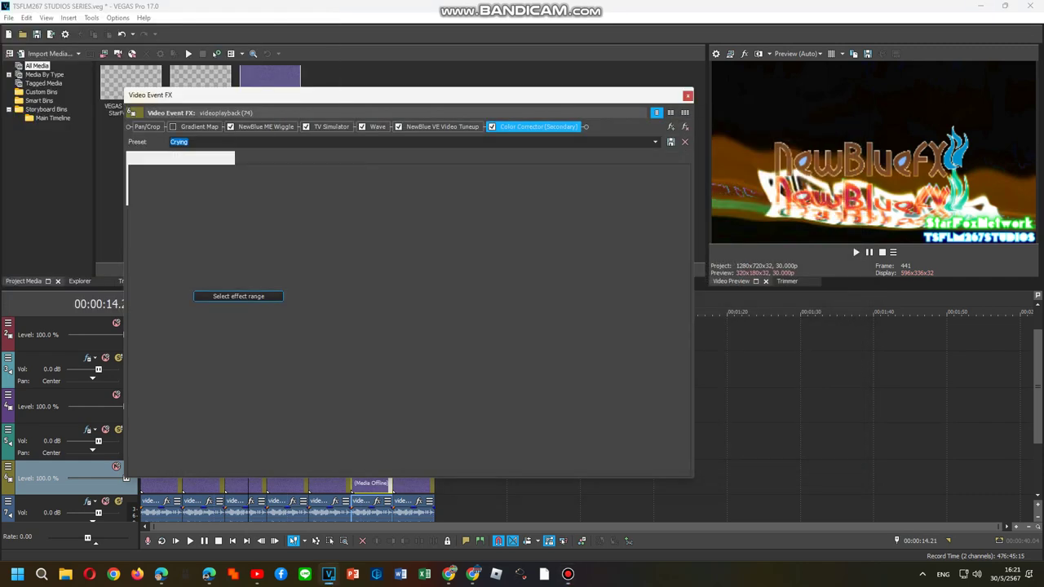
# Step: Add to the seventh clip the filter package containing Radial Blur, Light Rays, Color Curves, Glow, three NewBlue ME Wiggles and Gradient Map
pyautogui.rightClick(413, 484)
pyautogui.click(449, 121)
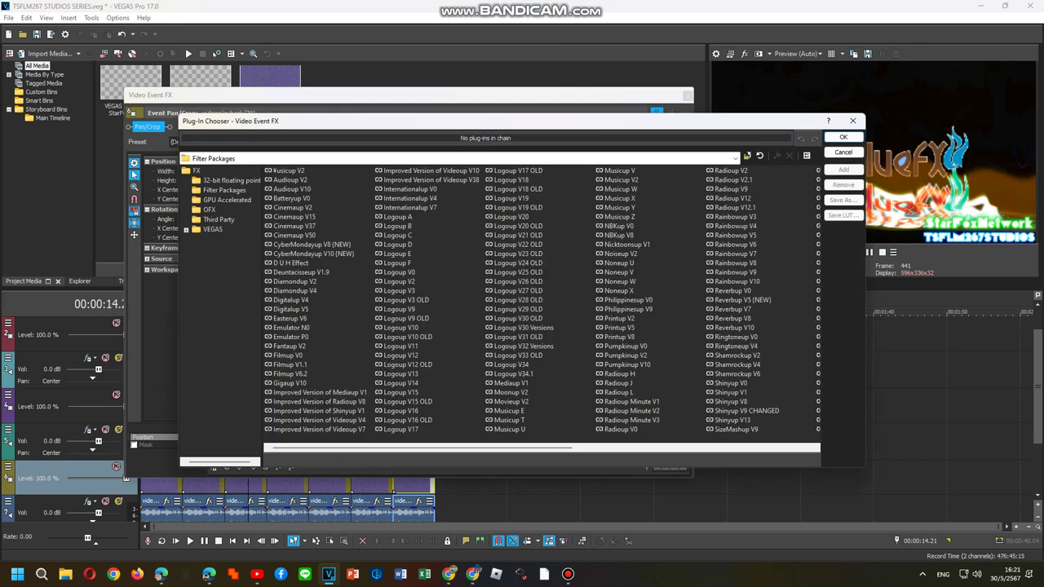
pyautogui.click(619, 328)
# Step: Append VEGAS Color Corrector (Secondary) and NewBlue VE Video Tuneup to the seventh clip's chain and disable Gradient Map
pyautogui.click(195, 171)
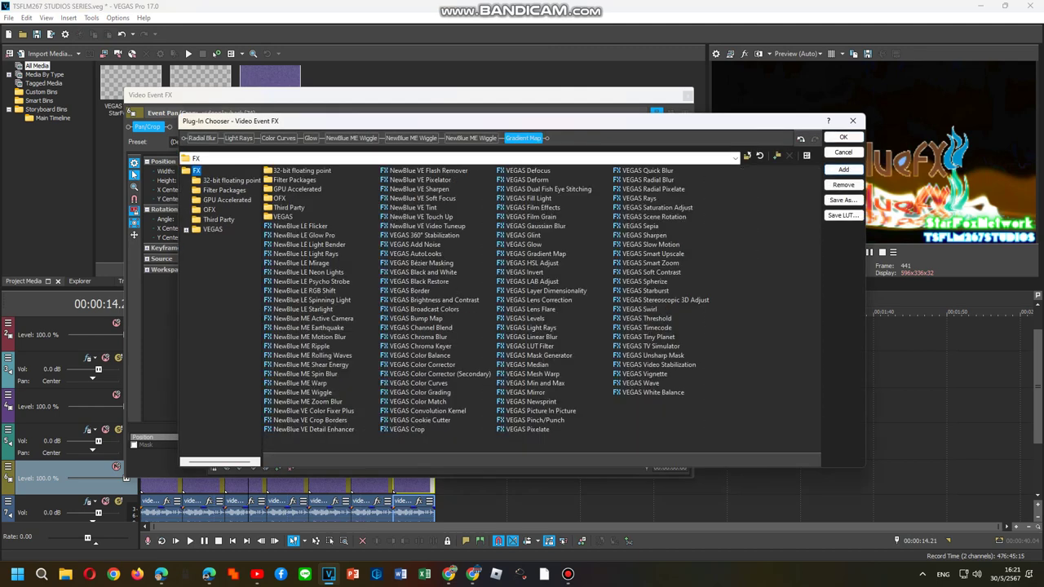
pyautogui.doubleClick(439, 373)
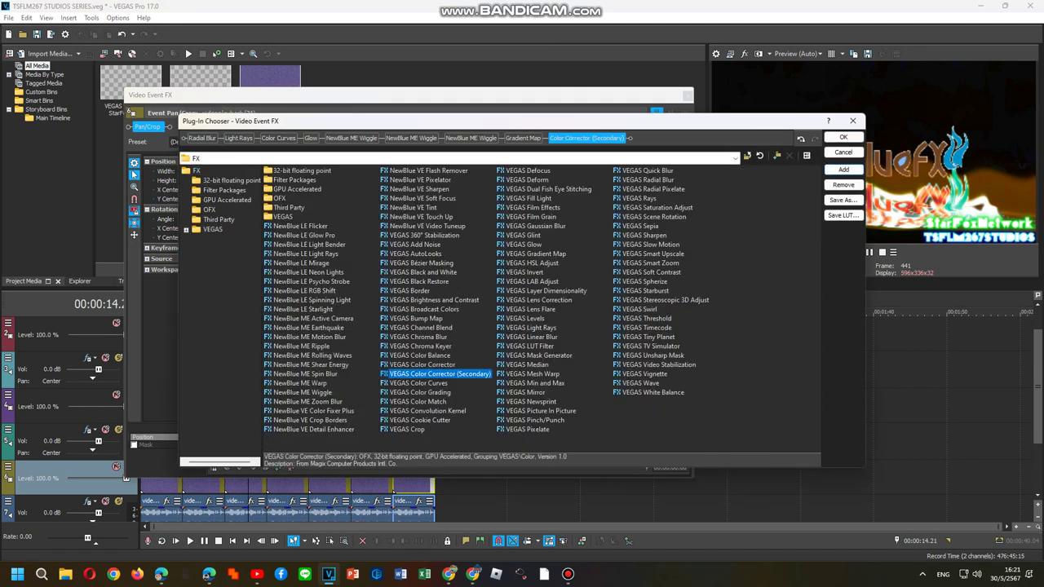
pyautogui.click(844, 137)
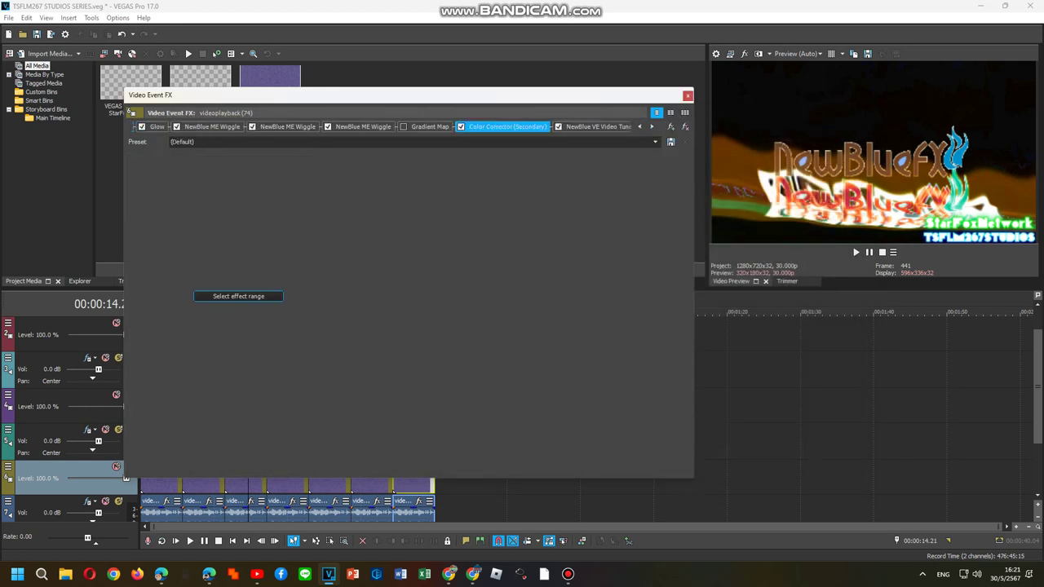
# Step: Apply the Logoup V11 preset to the seventh clip's Color Corrector (Secondary) and a preset with contrast 28 and saturation 100 to Video Tuneup
pyautogui.hotkey('alt', 'Down')
pyautogui.press('Return')
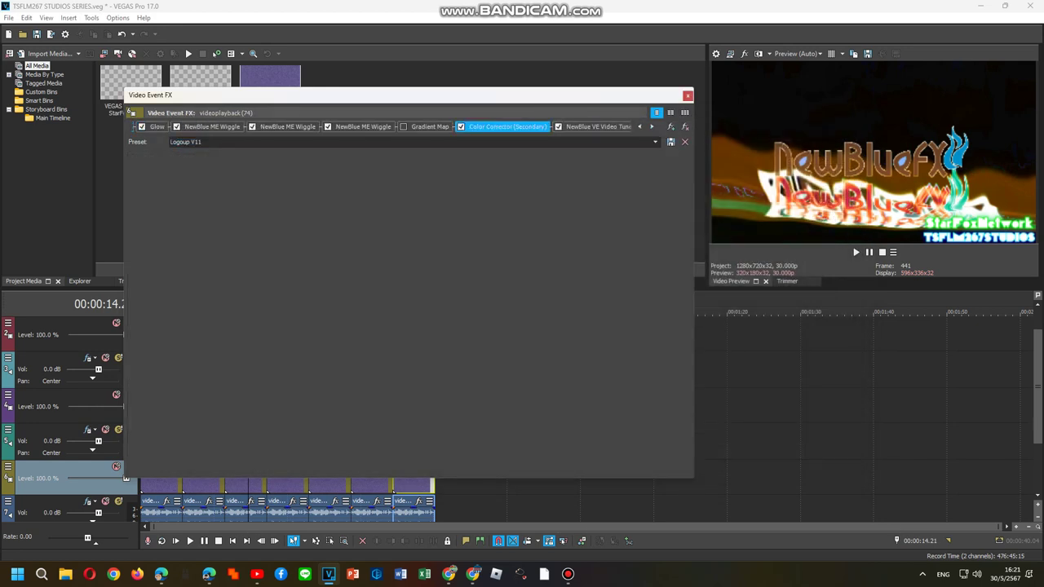
pyautogui.hotkey('alt', 'Down')
pyautogui.press('Return')
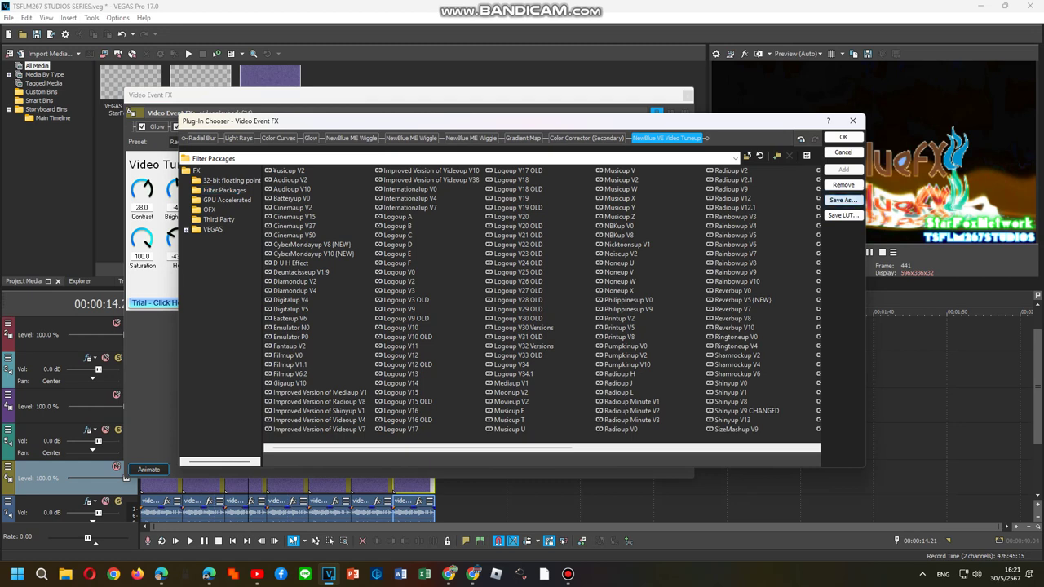
# Step: Save the seventh clip's effect chain as a Logoup filter package
pyautogui.press('Return')
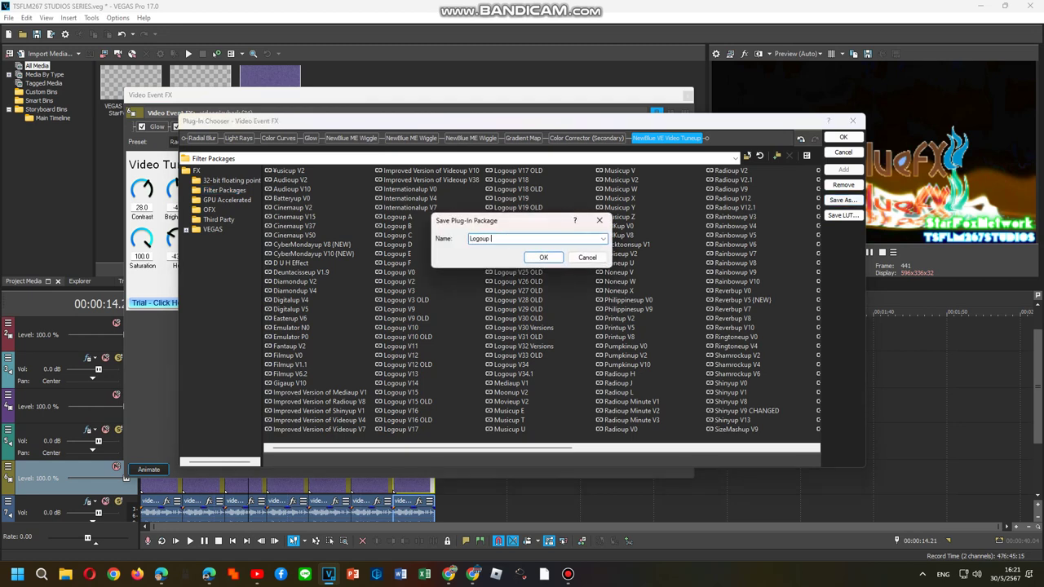